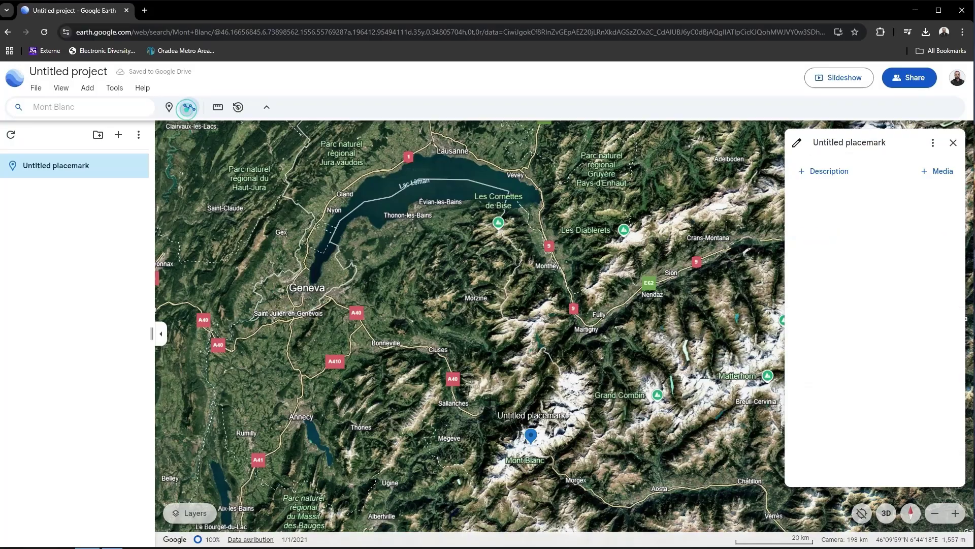
Trace a four-point 77.1 km route from Mont Blanc north-west toward Geneva
click(531, 436)
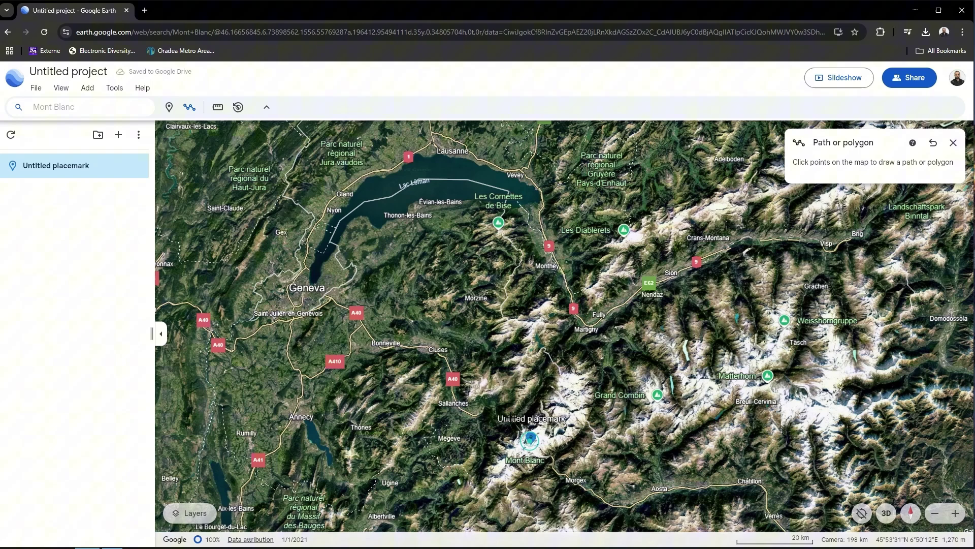
click(492, 405)
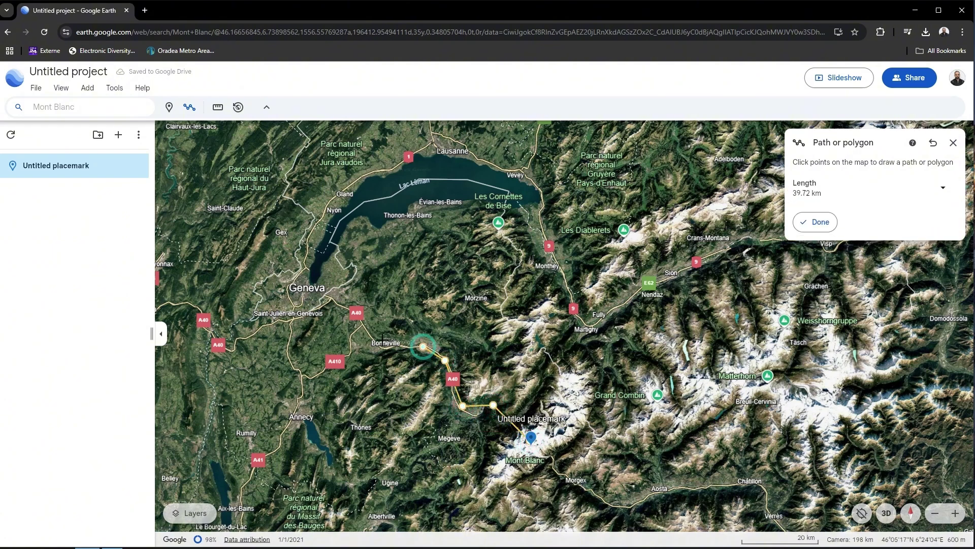
click(346, 303)
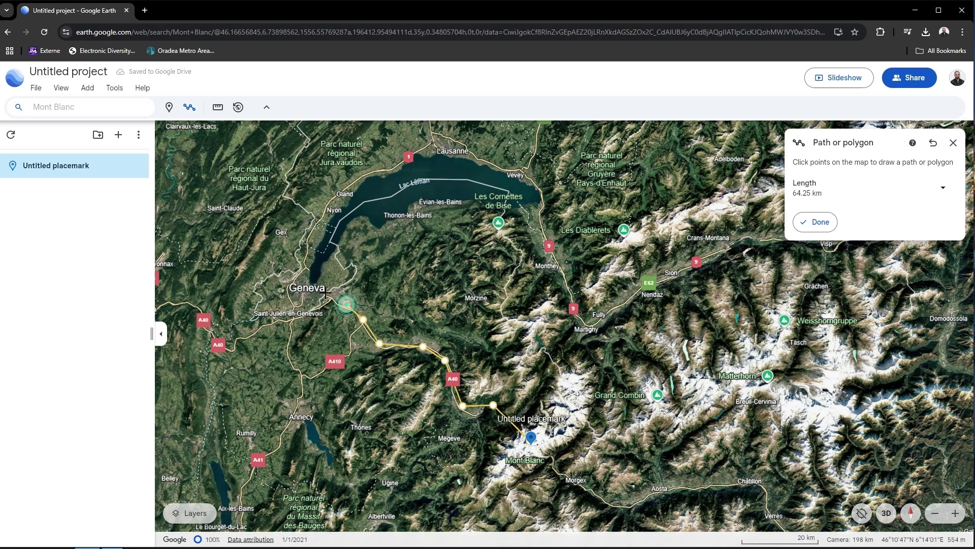
click(300, 295)
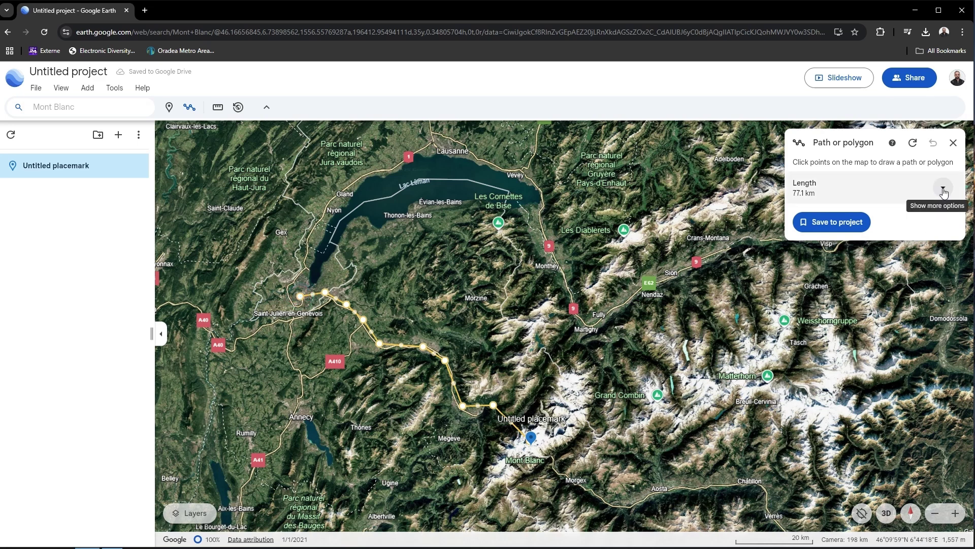
Save the route to the project as a blue 4 px line and leave edit mode
click(841, 222)
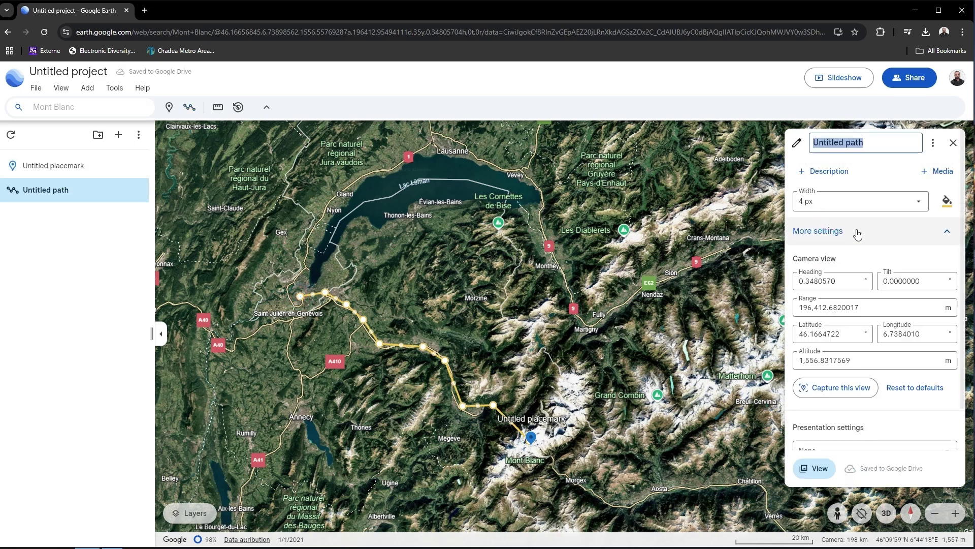
click(922, 203)
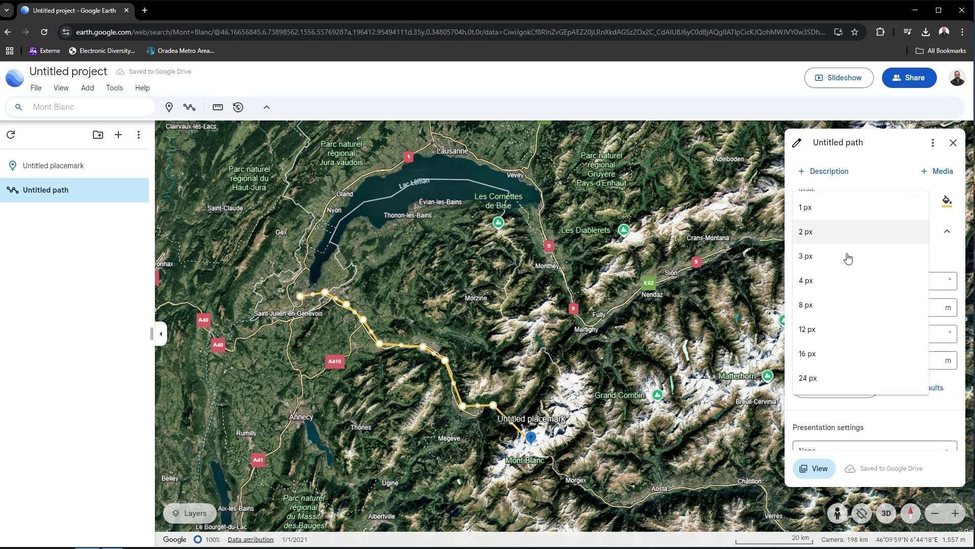
click(812, 304)
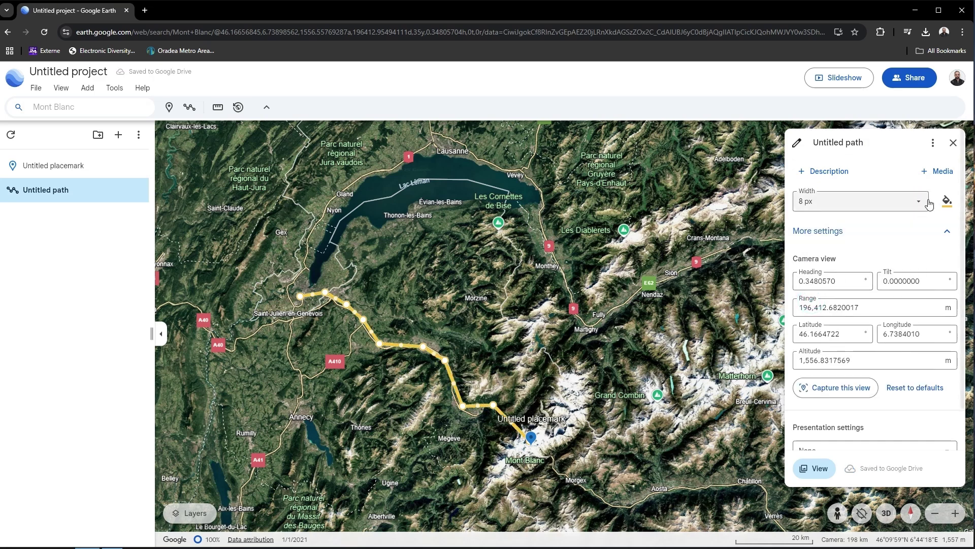
click(946, 200)
click(857, 211)
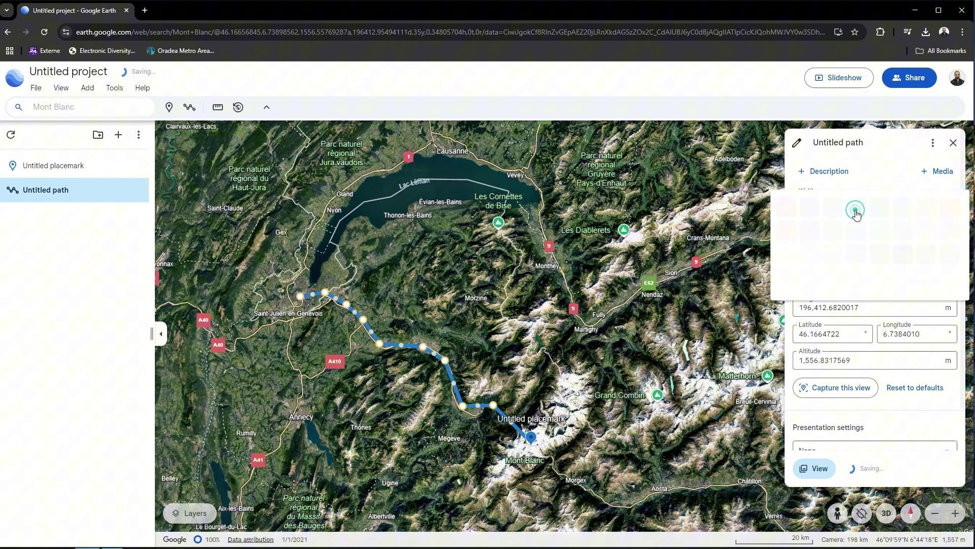
click(846, 203)
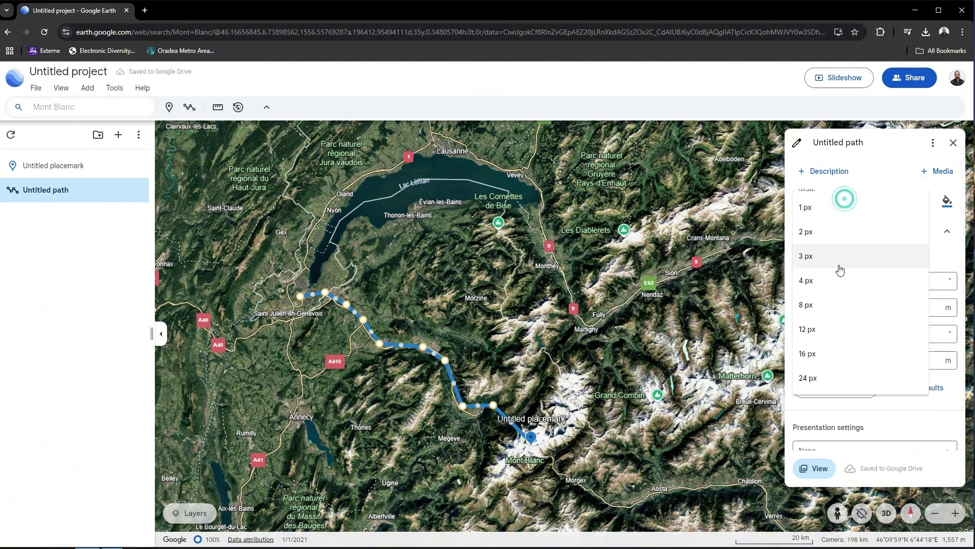
click(810, 285)
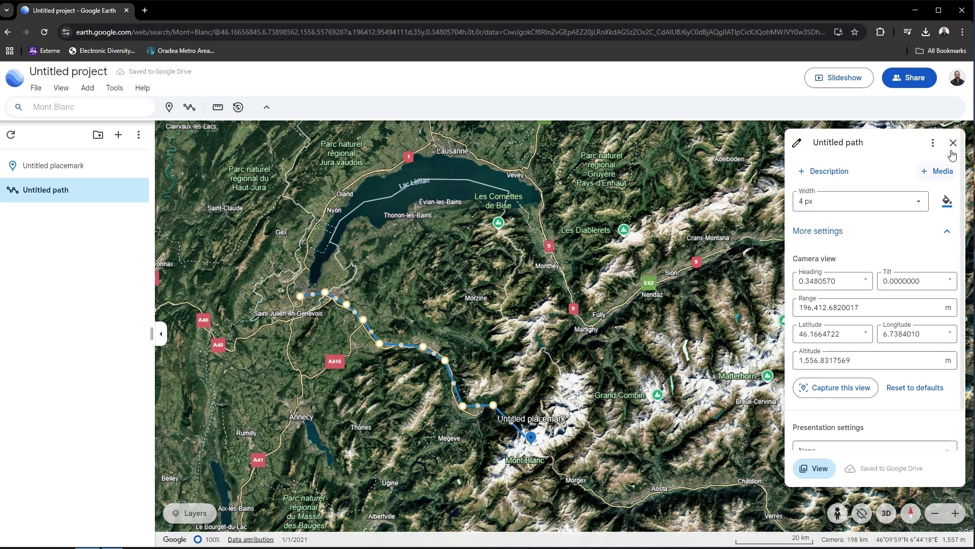
scroll(906, 232, down, 1)
click(816, 468)
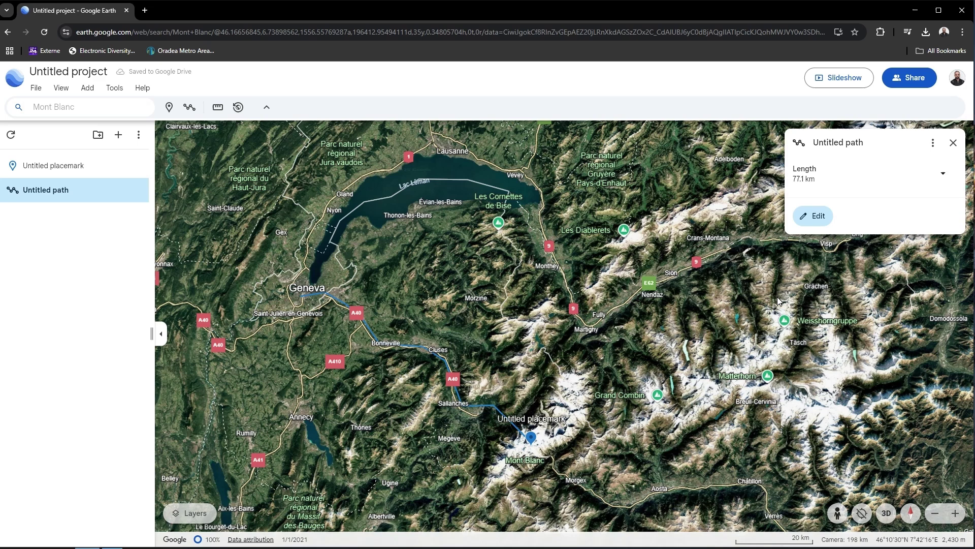
Export the project from the File menu as 'Untitled project.kml'
click(37, 88)
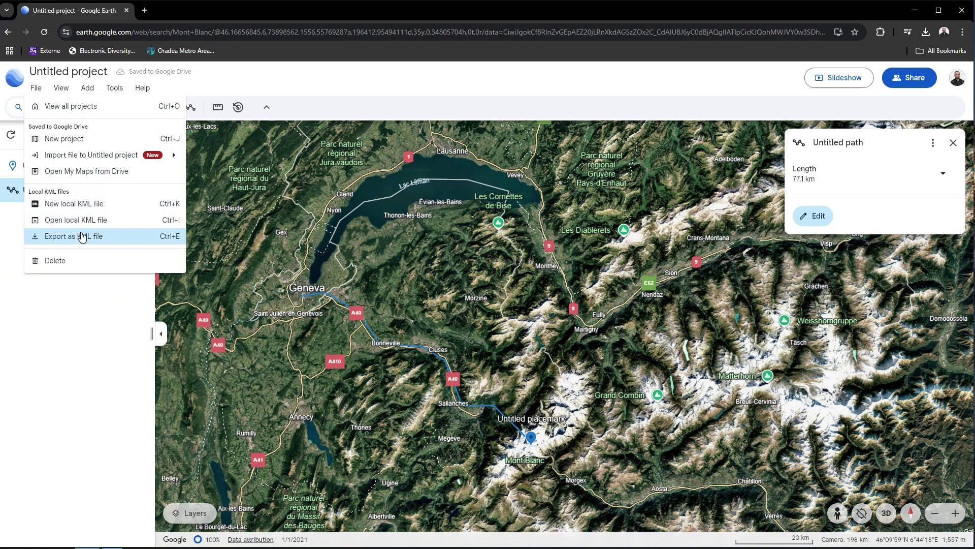
click(82, 237)
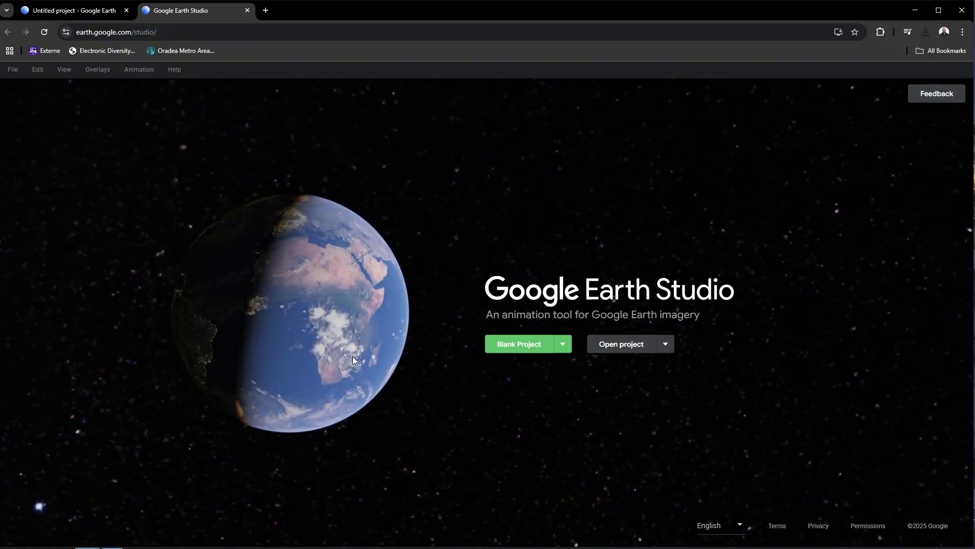
Create a blank project named 'Map animation Mont Blanc' at 1920×1080, 450 frames, 30 FPS
click(519, 344)
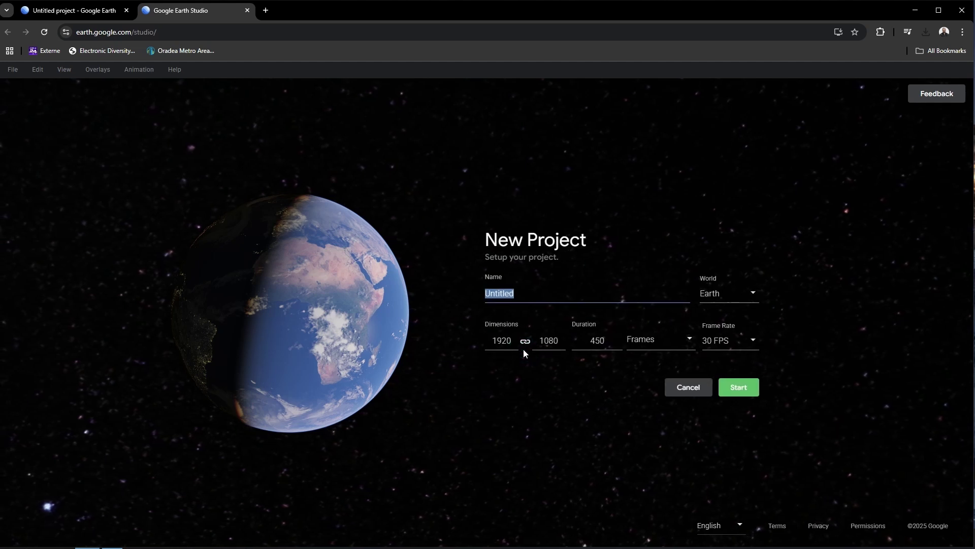
text(Map)
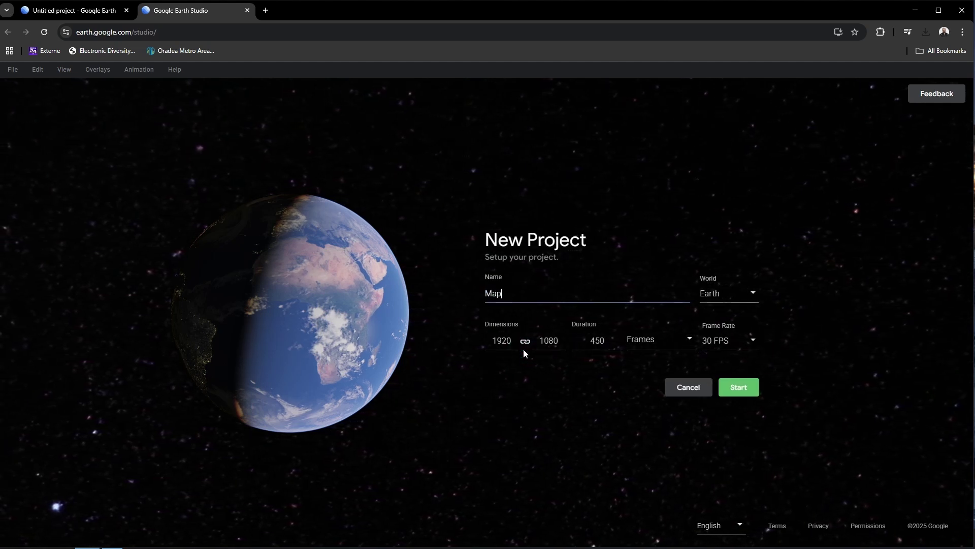
text( anima)
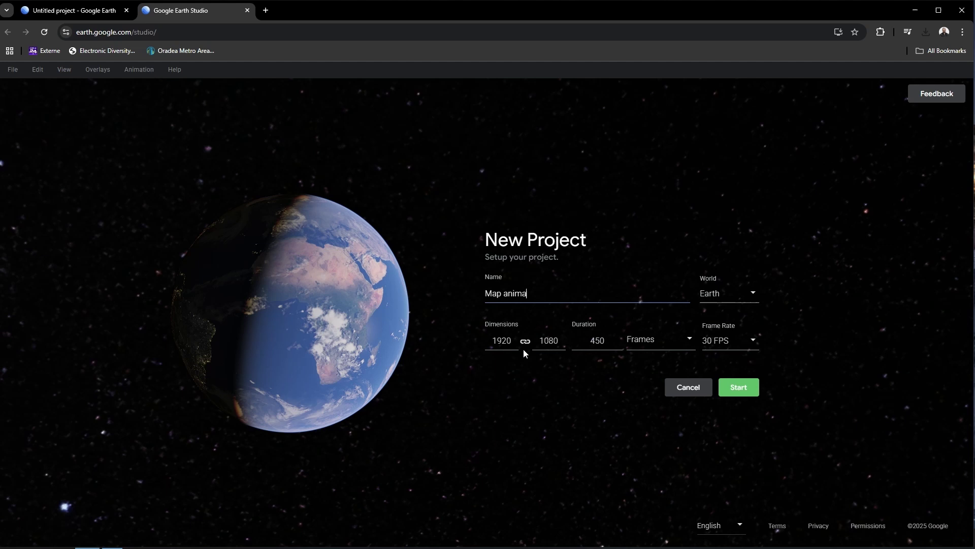
text(tion Mont Blanc)
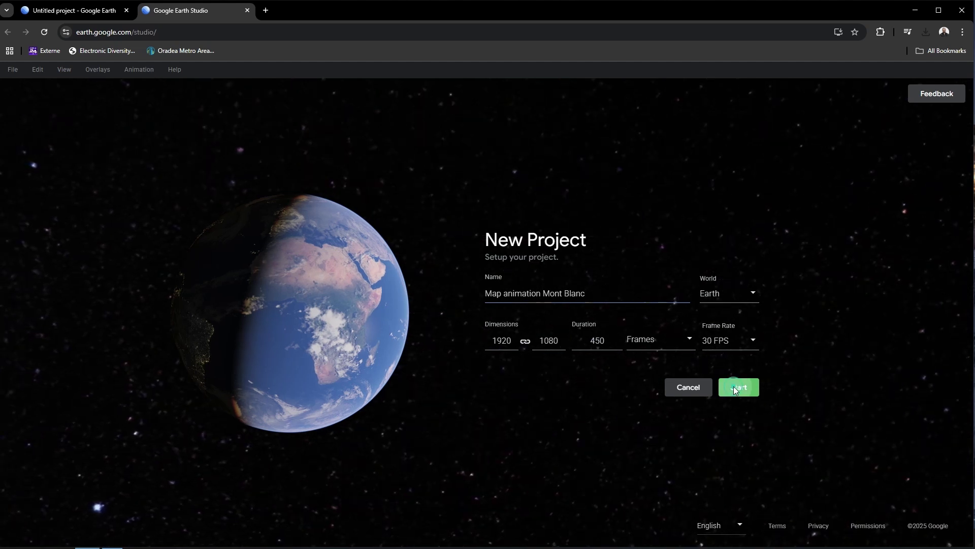
click(734, 386)
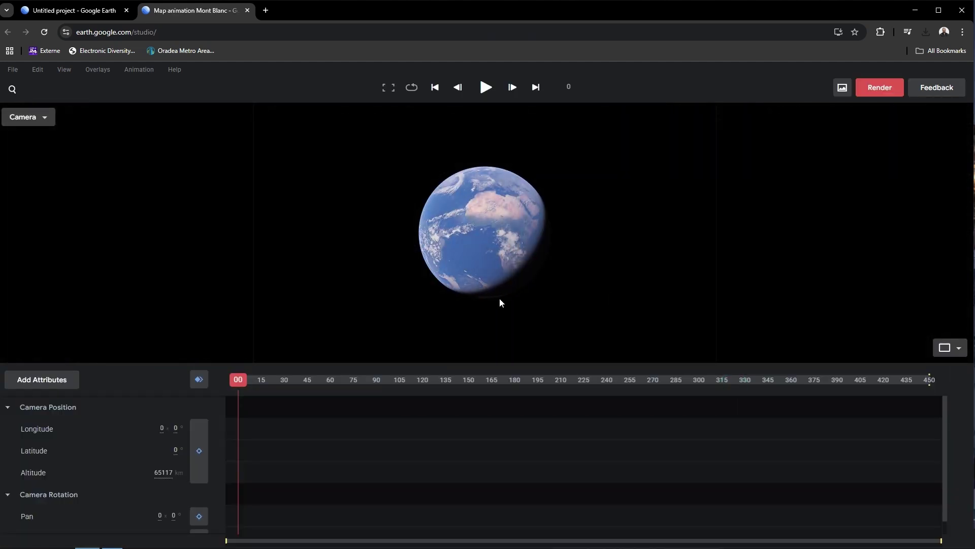
Import 'Untitled project (2).kml' as an overlay and bring its placemark and route into view
click(94, 70)
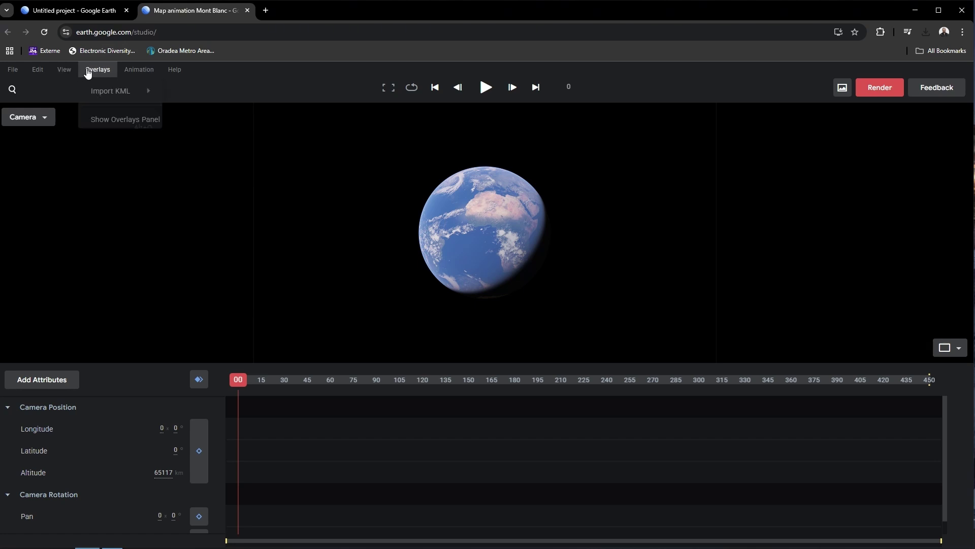
mouse_move(195, 95)
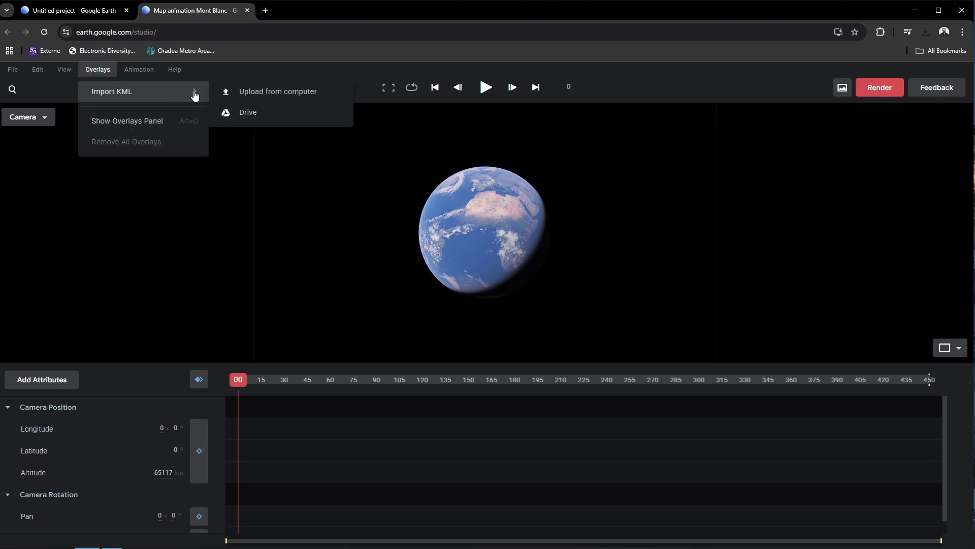
click(259, 94)
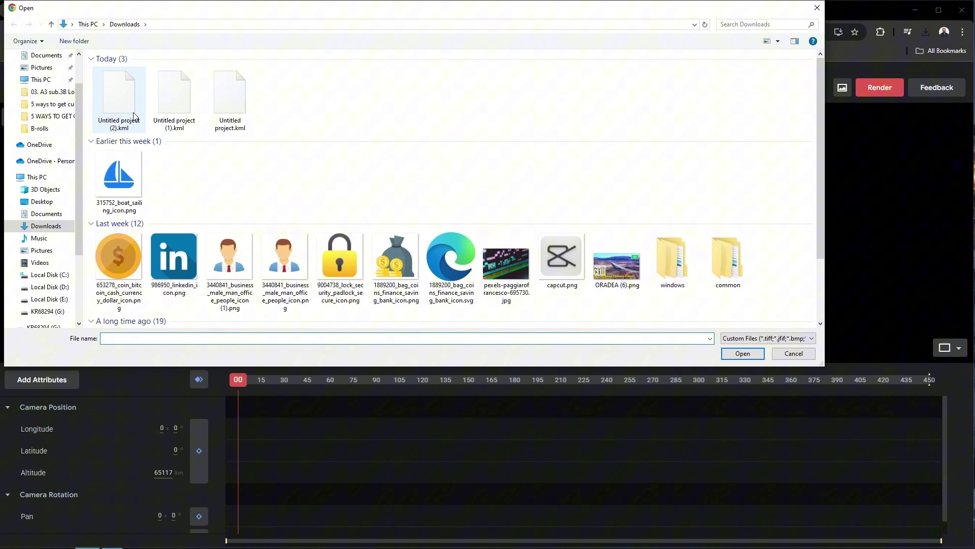
double_click(121, 98)
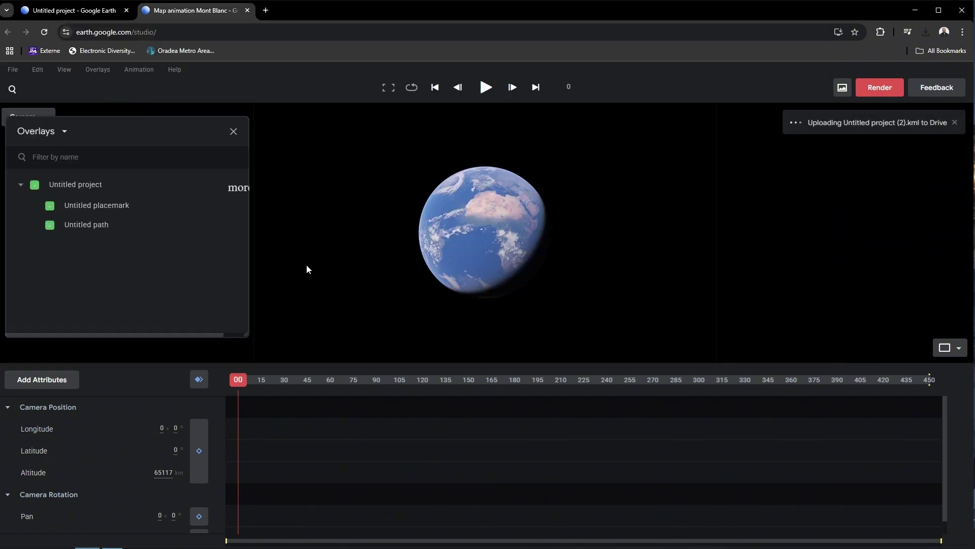
click(100, 184)
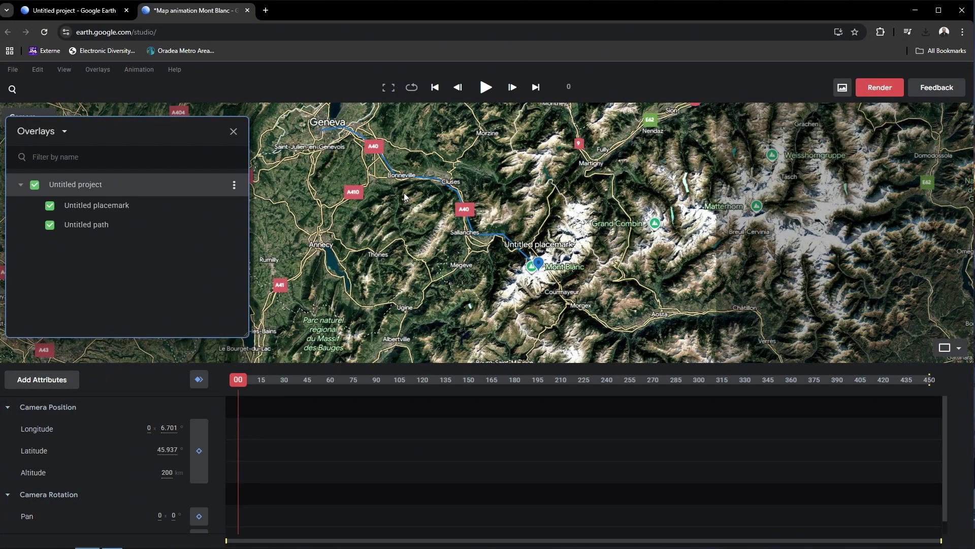
Try the Clean and Everything map styles, settling on Exploration with place and road labels
click(67, 75)
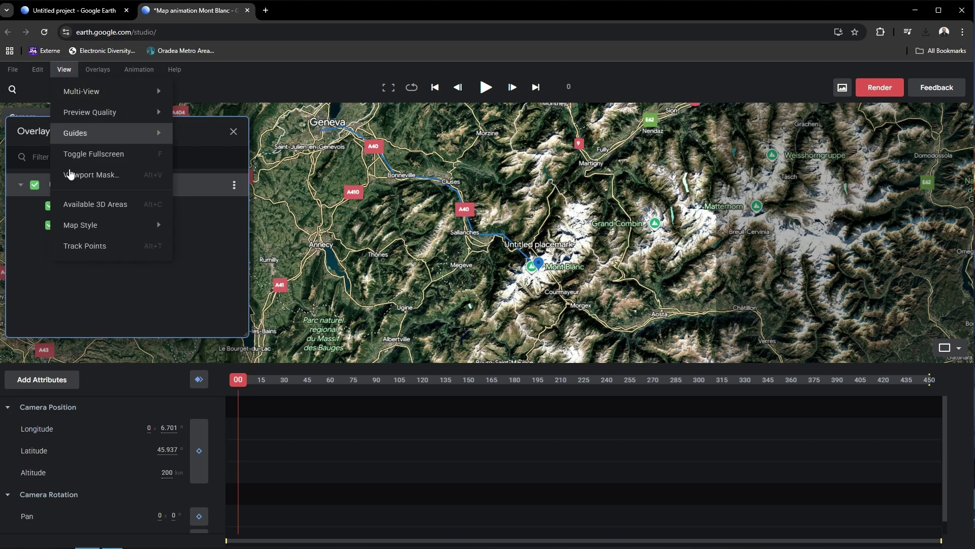
mouse_move(77, 226)
click(192, 224)
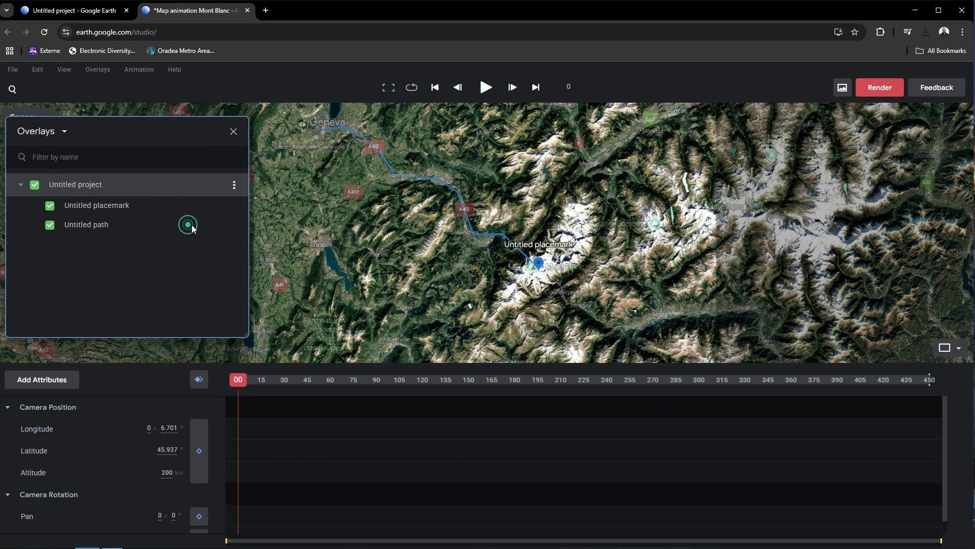
click(100, 74)
click(64, 70)
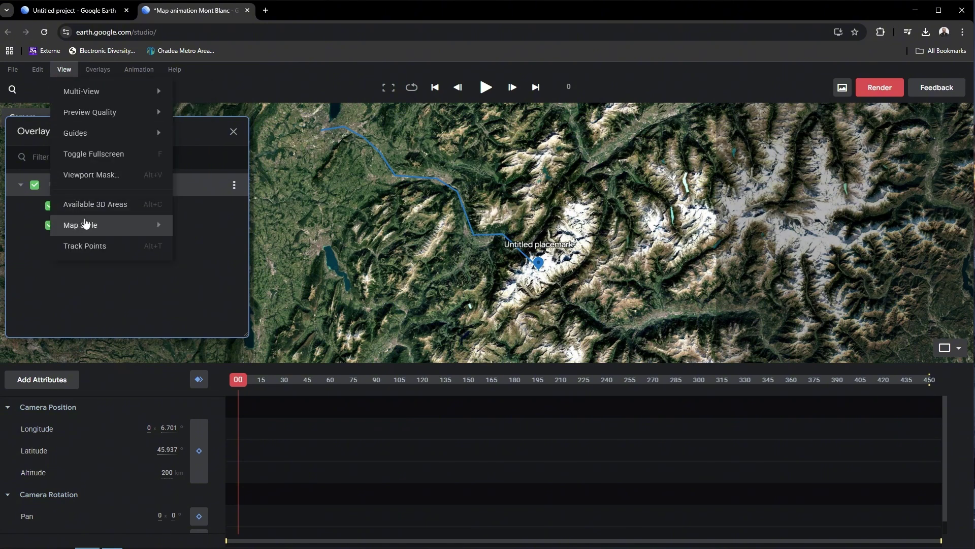
click(202, 246)
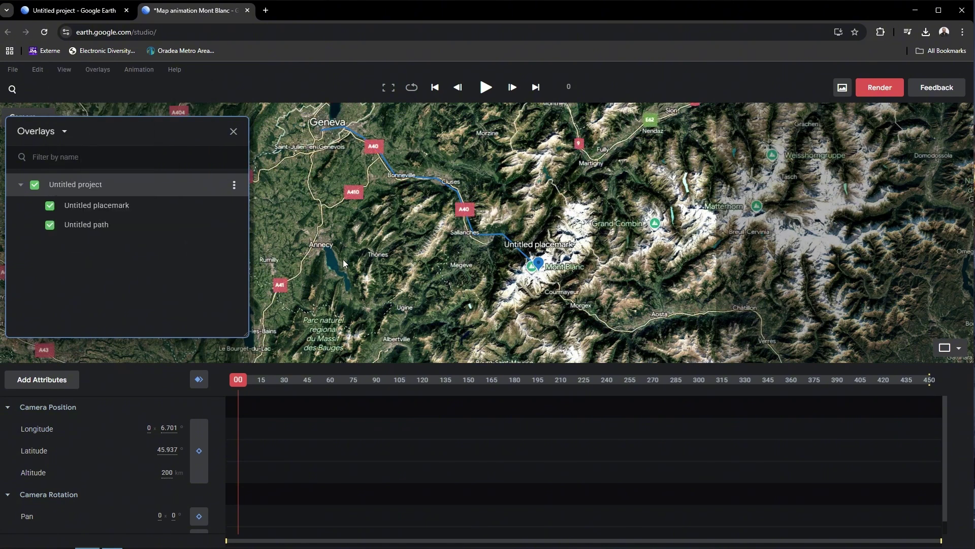
click(64, 69)
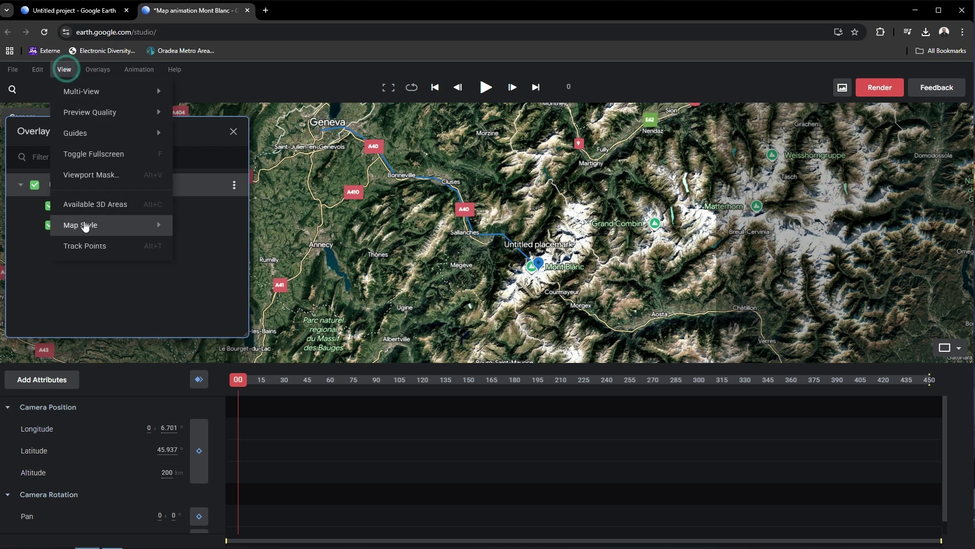
click(197, 263)
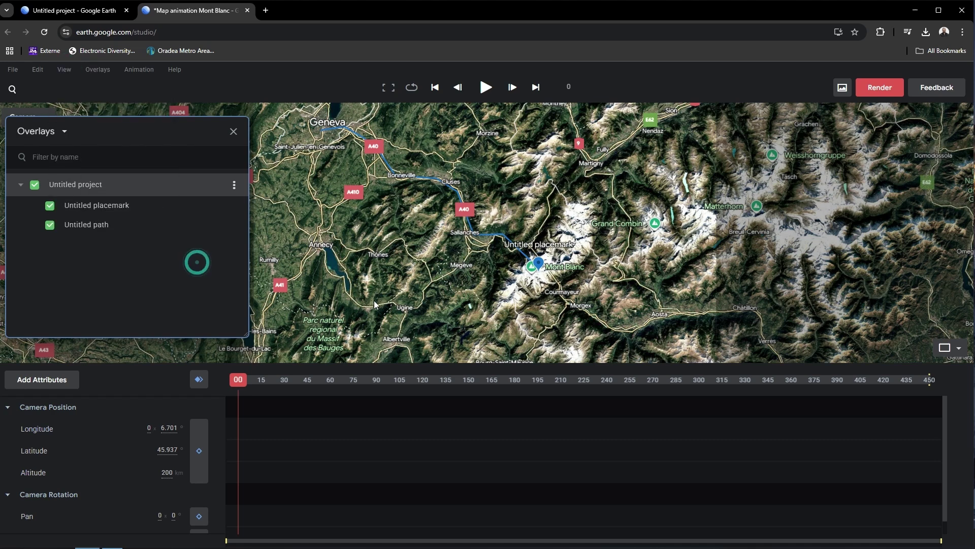
click(64, 70)
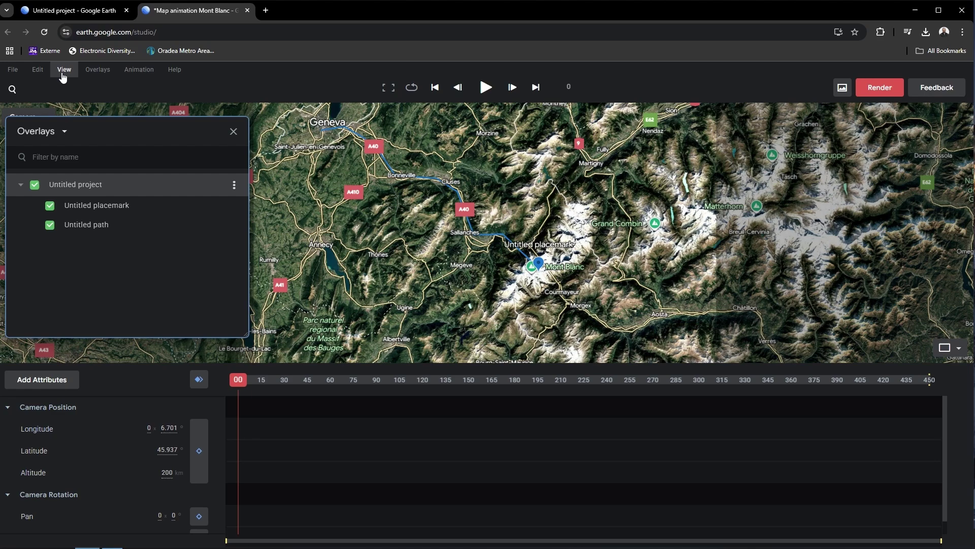
click(198, 245)
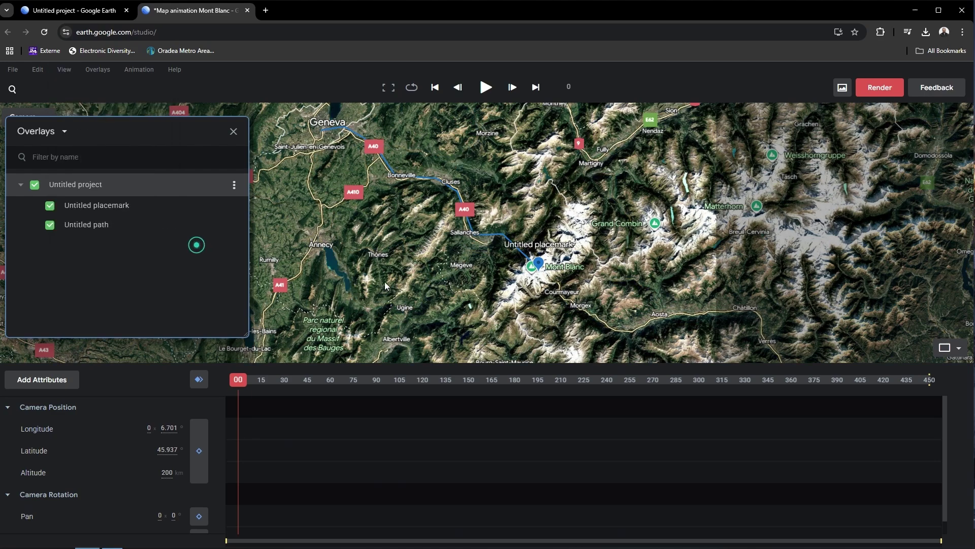
Frame Europe from 8653 km altitude and set position and pan keyframes at frame 0
scroll(440, 299, down, 6)
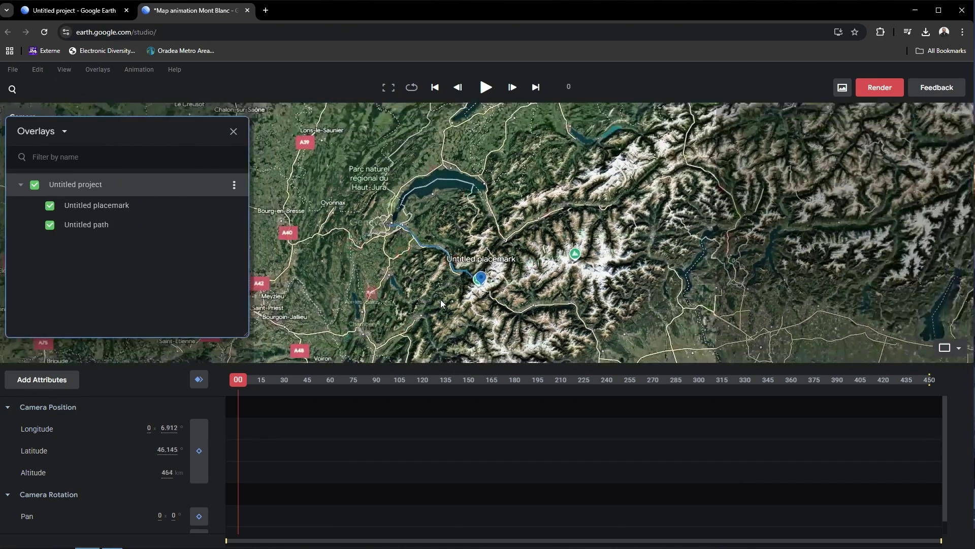
scroll(446, 301, down, 8)
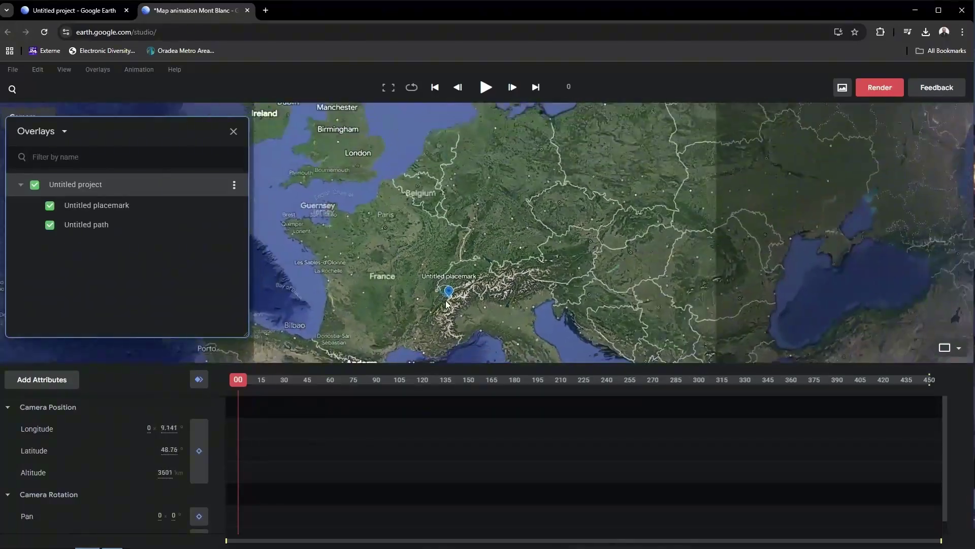
scroll(447, 304, down, 3)
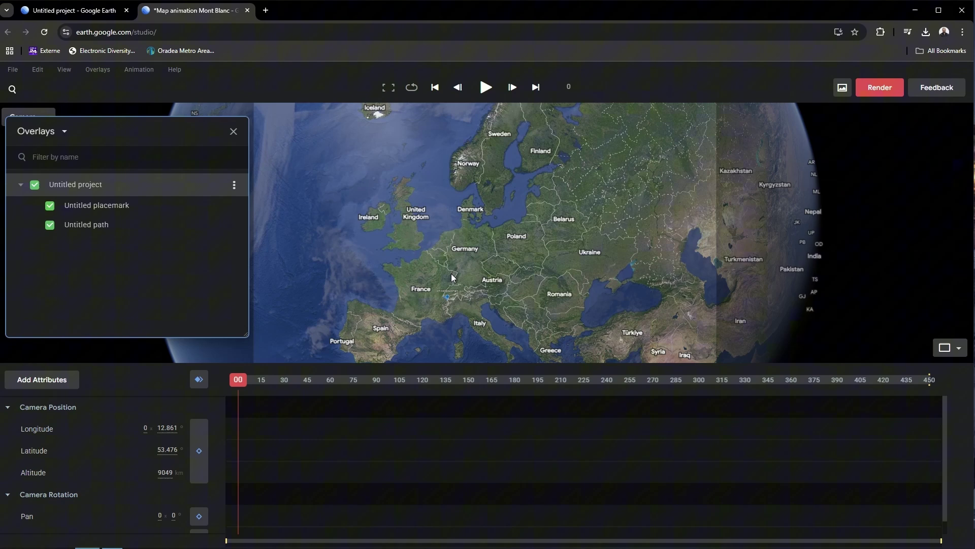
shift+drag(445, 265, 459, 237)
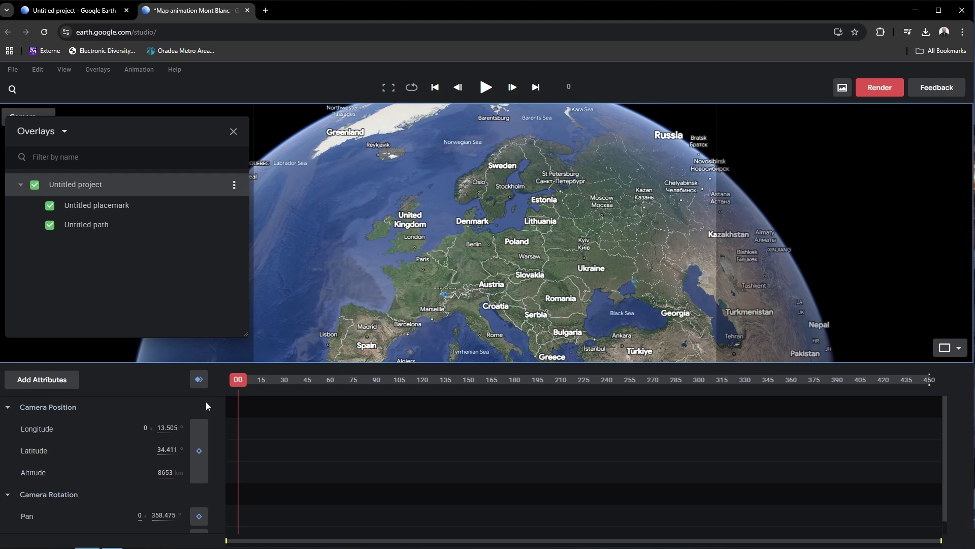
click(201, 452)
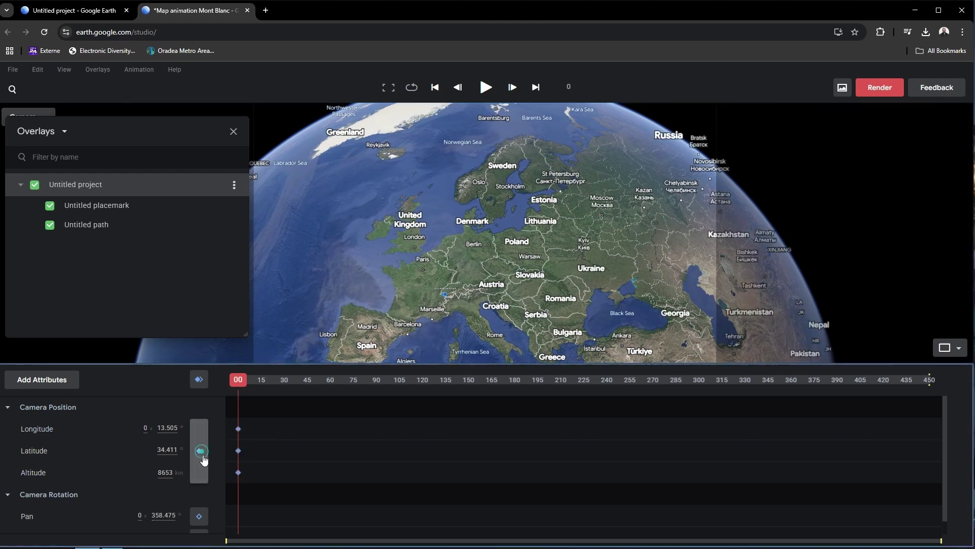
scroll(201, 457, down, 1)
click(198, 496)
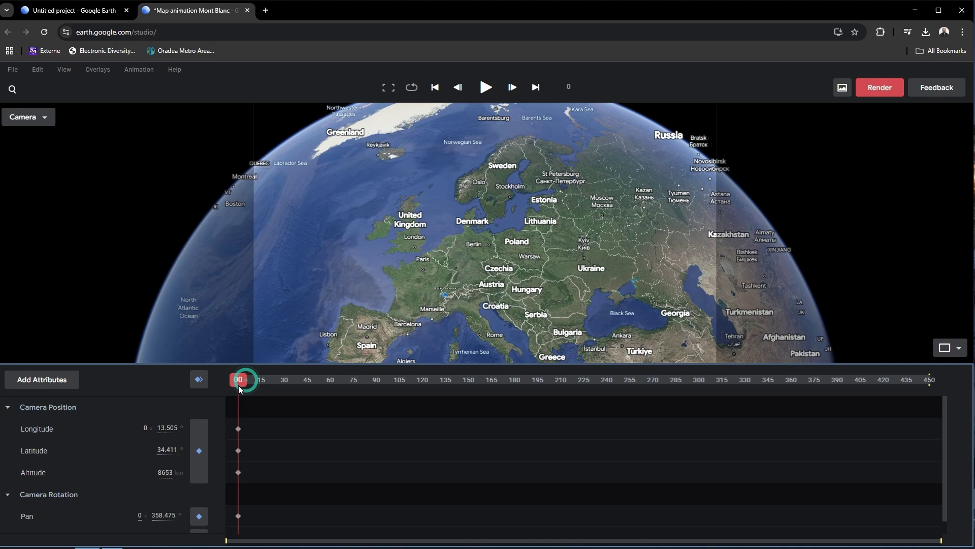
Zoom to Mont Blanc at 189 km and keyframe position, pan and tilt at frame 73
drag(239, 382, 351, 393)
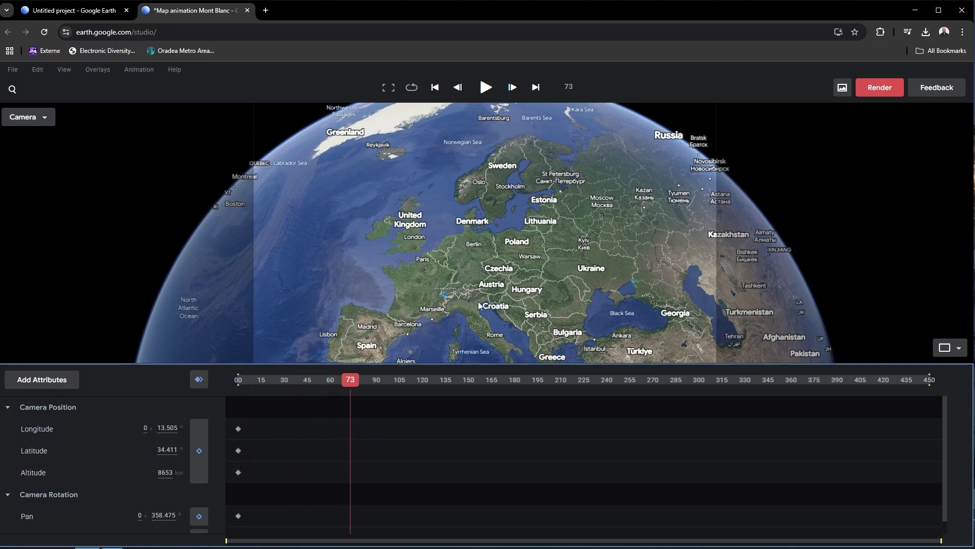
scroll(440, 312, up, 10)
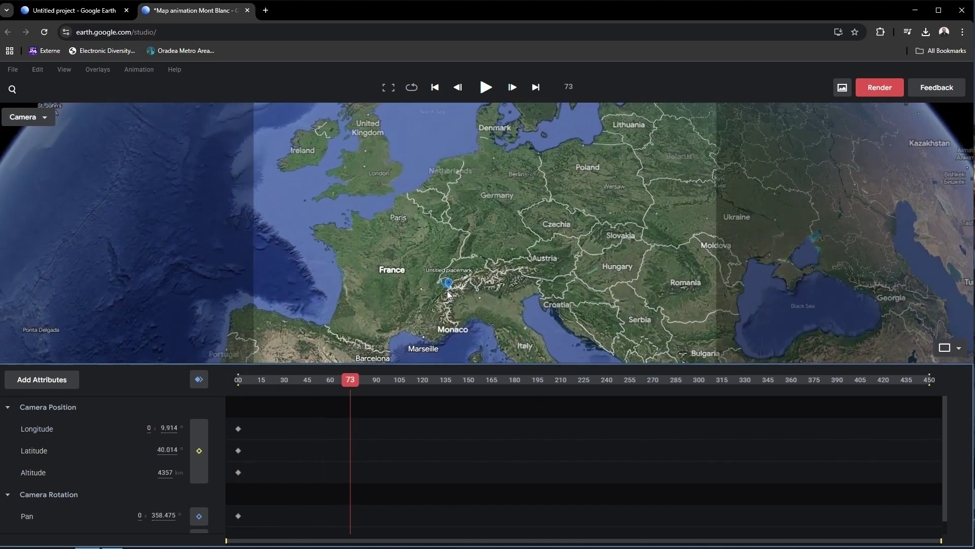
scroll(444, 287, up, 8)
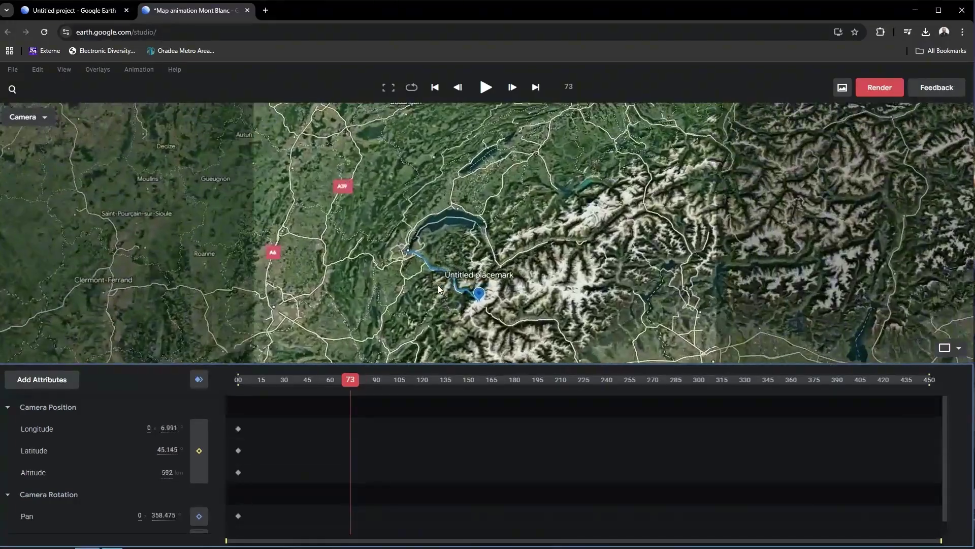
scroll(438, 285, up, 3)
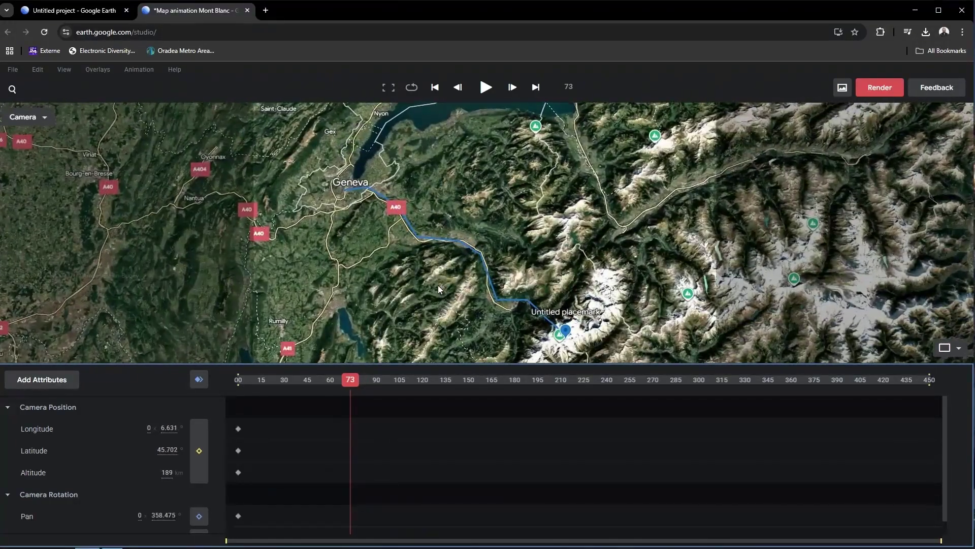
click(198, 450)
scroll(200, 470, down, 1)
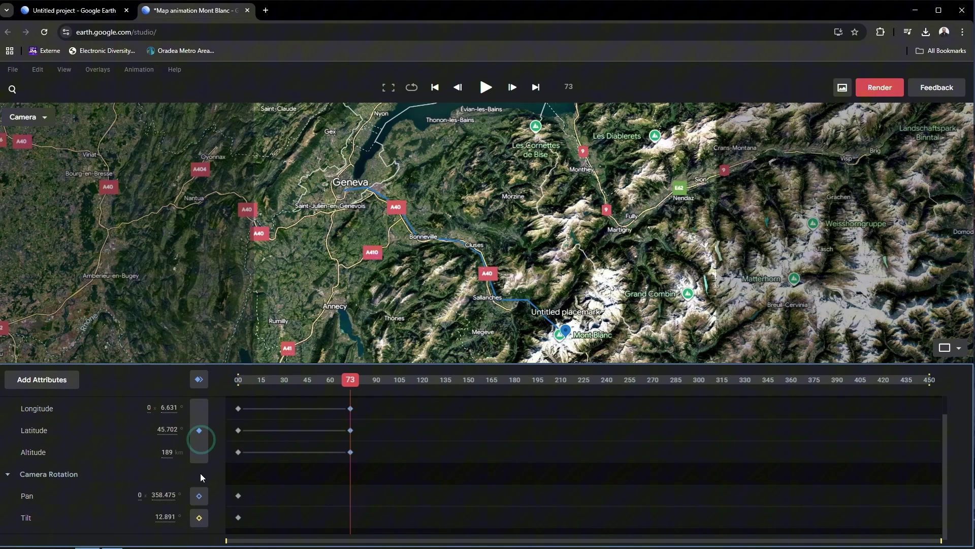
click(198, 495)
click(199, 517)
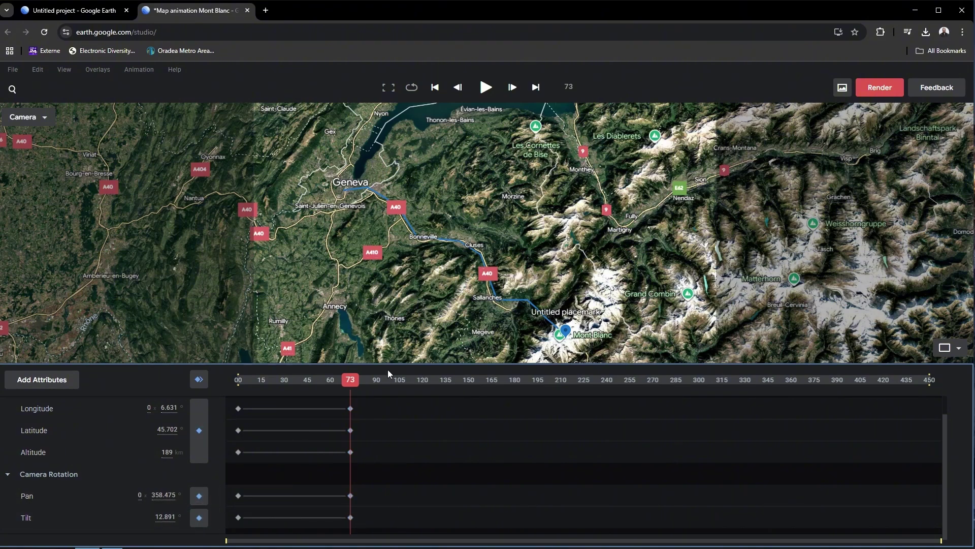
Scrub back to frame 0 and preview the flight down from the globe
drag(350, 381, 237, 394)
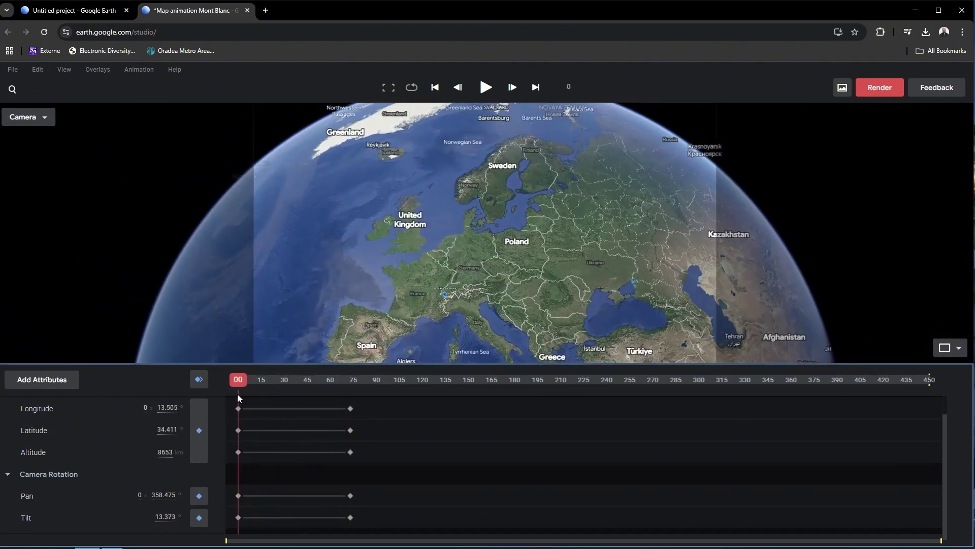
key(space)
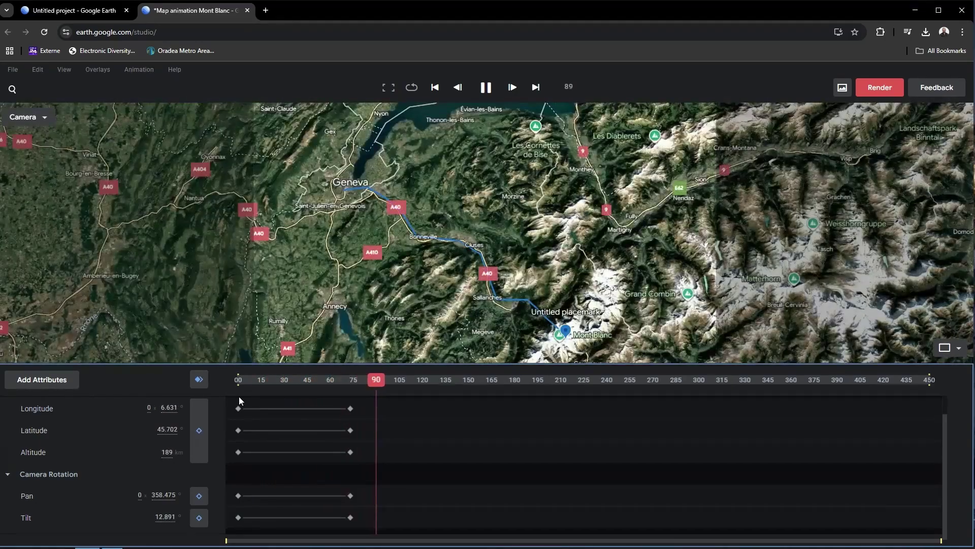
key(space)
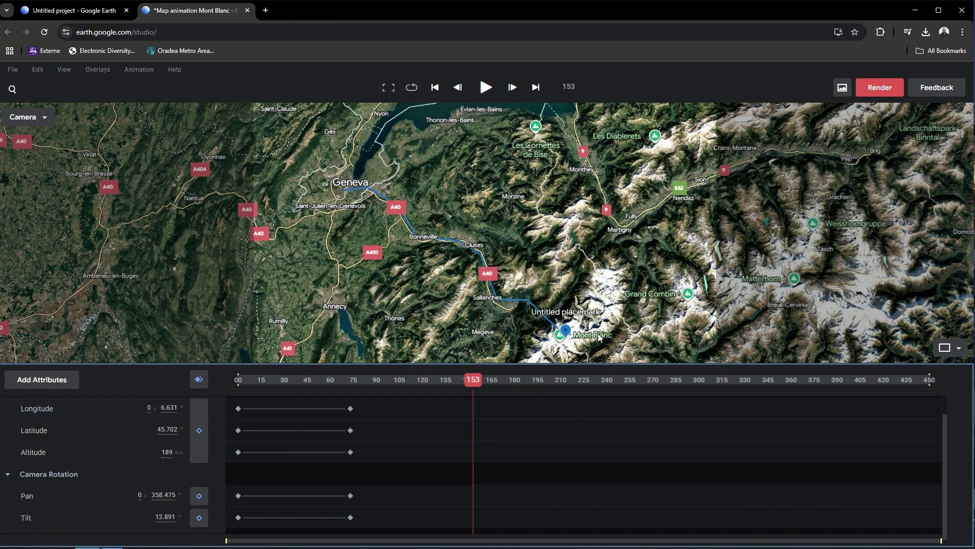
Tilt to 69.5° over Mont Blanc at 22,372 m and keyframe position and pan at frame 153
scroll(587, 343, up, 5)
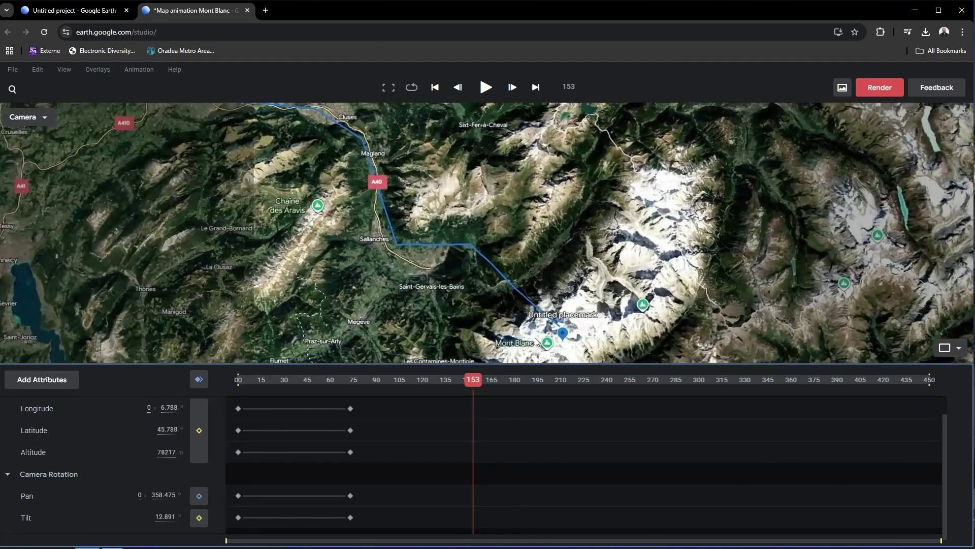
scroll(537, 336, up, 5)
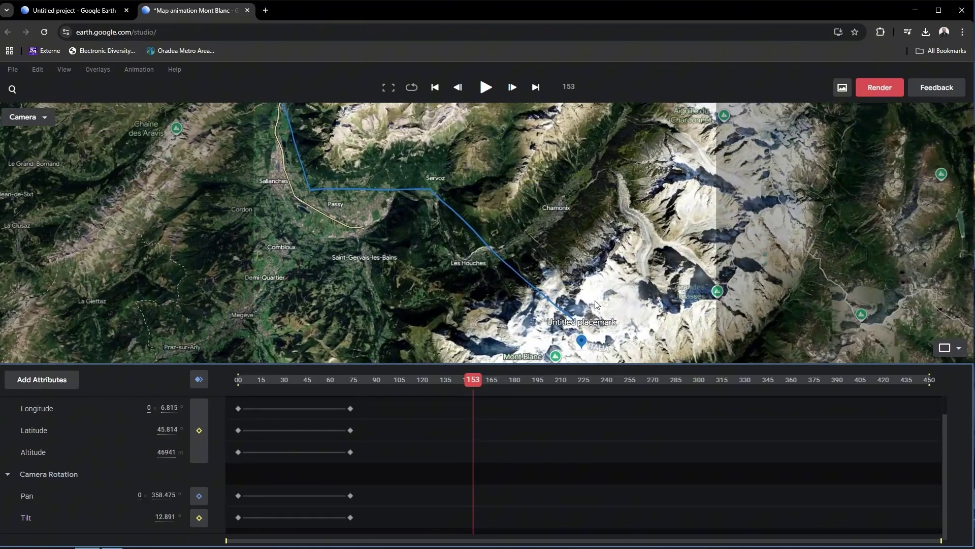
shift+drag(596, 301, 581, 240)
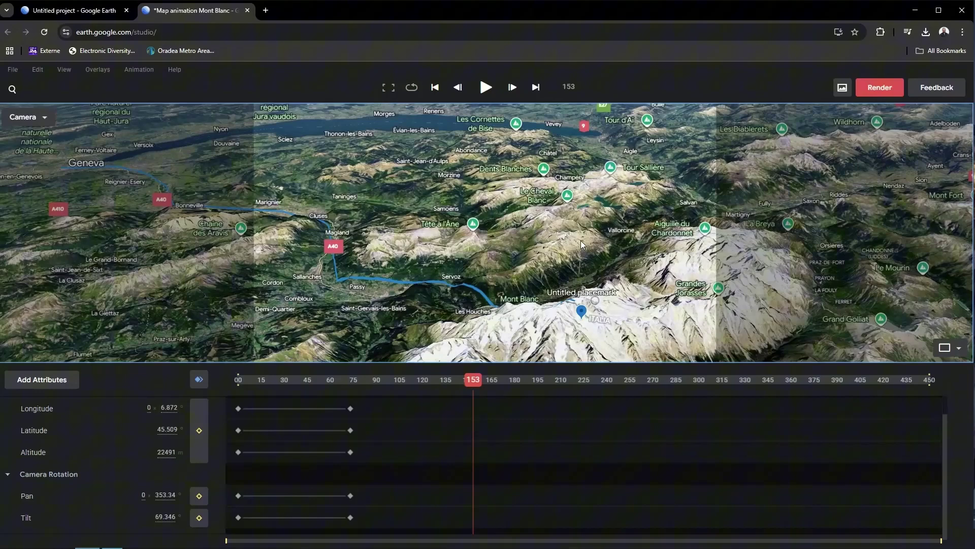
click(199, 430)
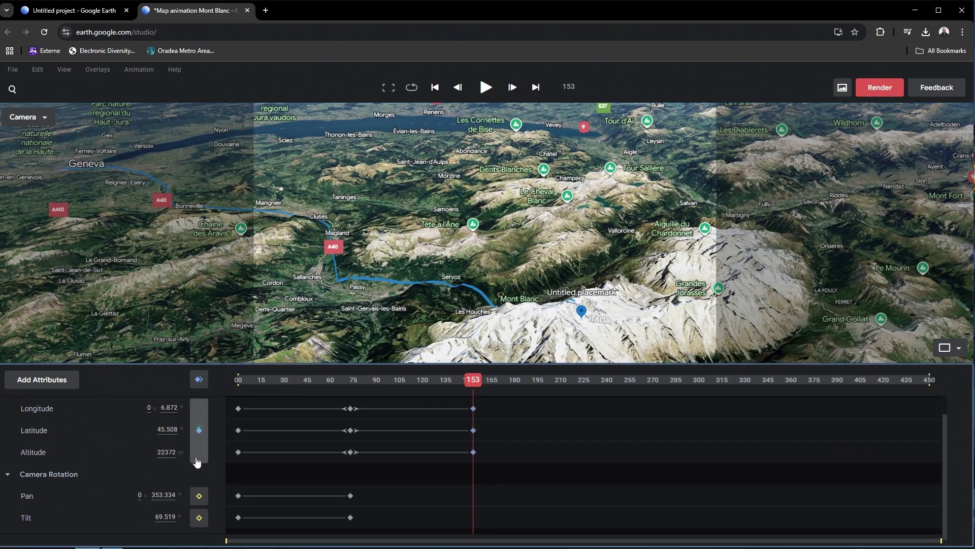
click(199, 495)
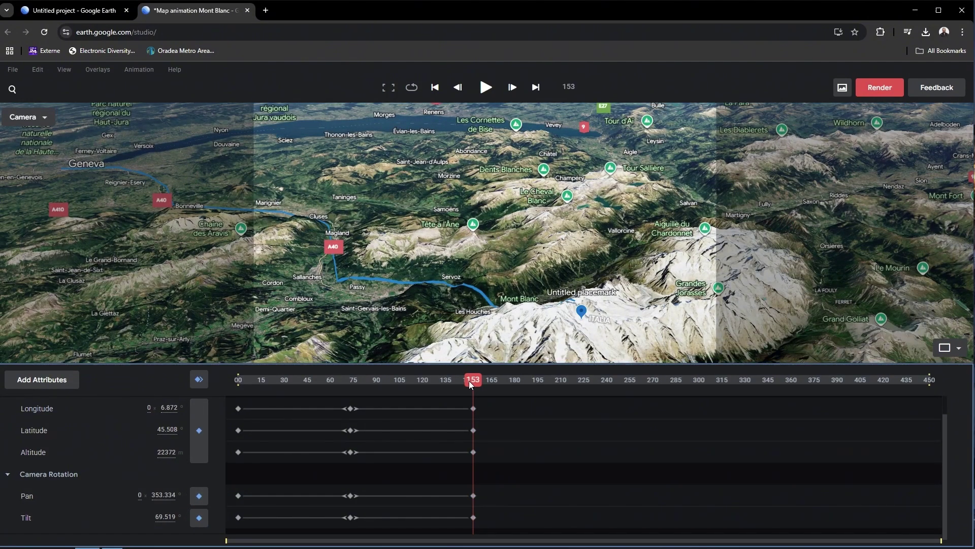
Play the flight from the start, then move the playhead to frame 254
key(Home)
key(space)
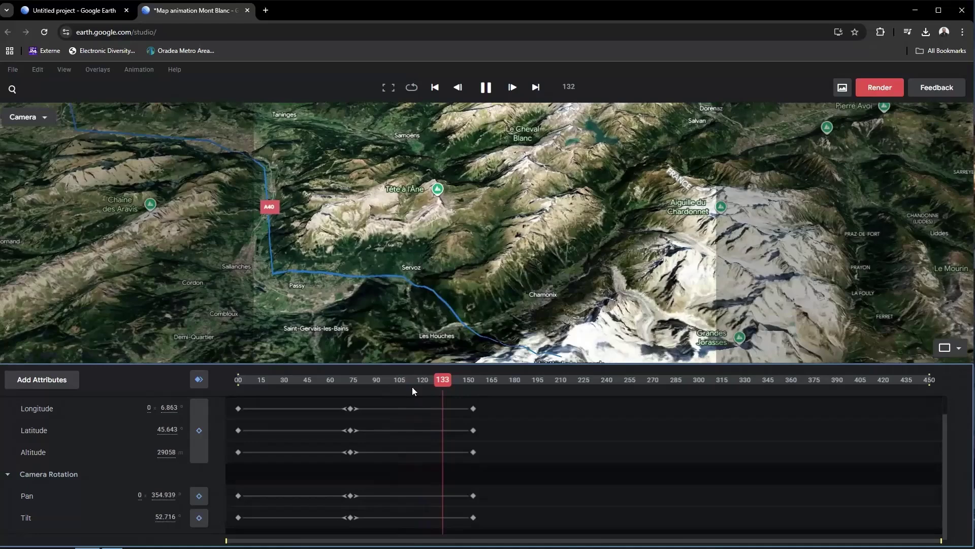
key(space)
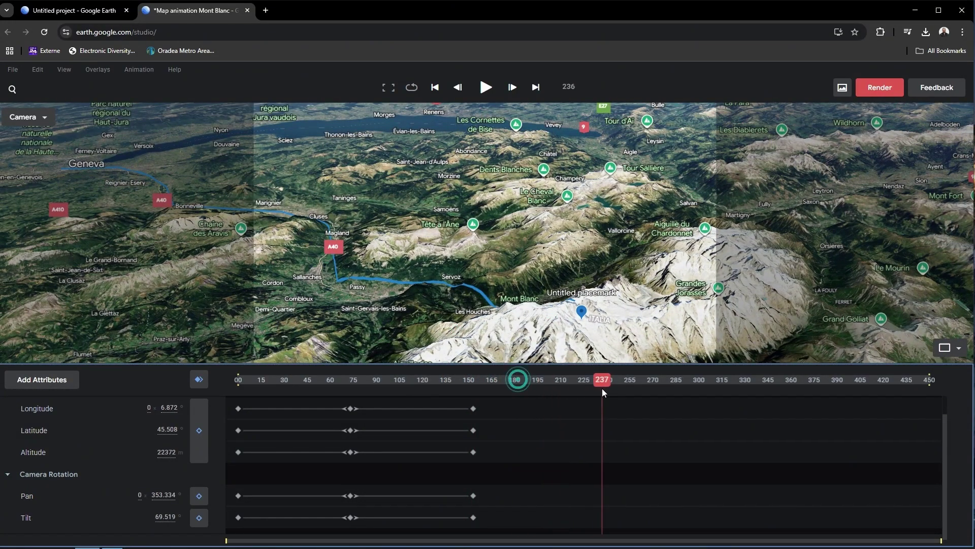
drag(602, 388, 629, 388)
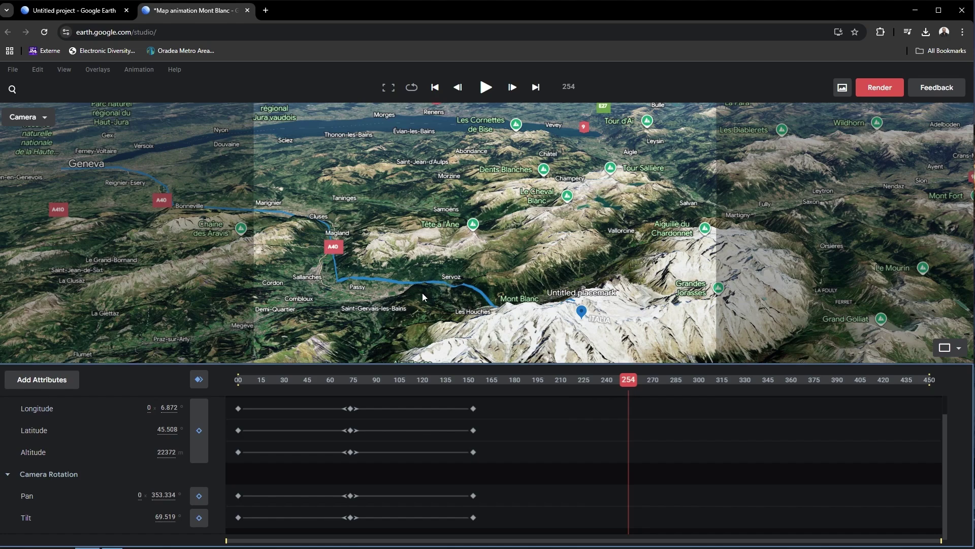
Orbit the camera to reframe the view along the route for the next keyframe
shift+drag(422, 293, 370, 290)
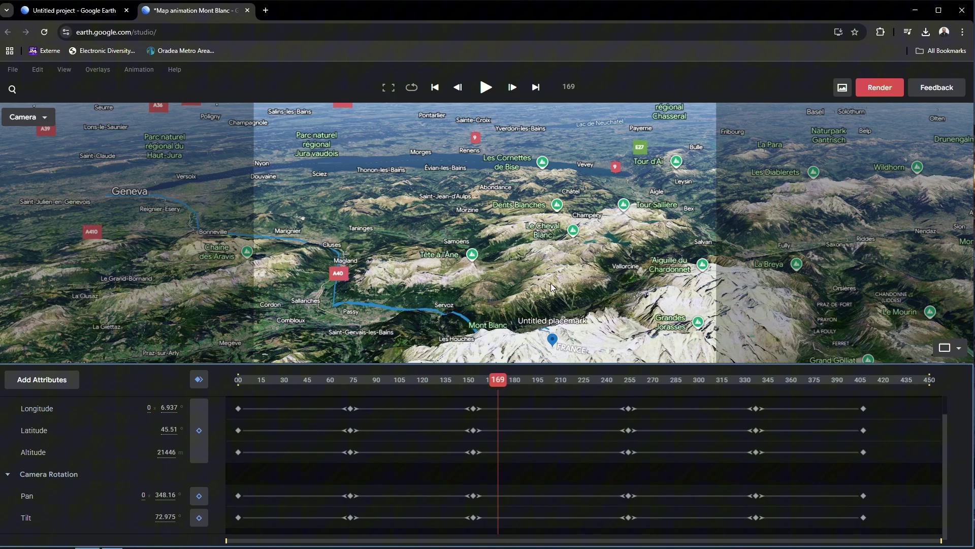
Open the 1920×1080 JPEG render setup for frames 0–450, keeping attribution at Bottom right
click(871, 96)
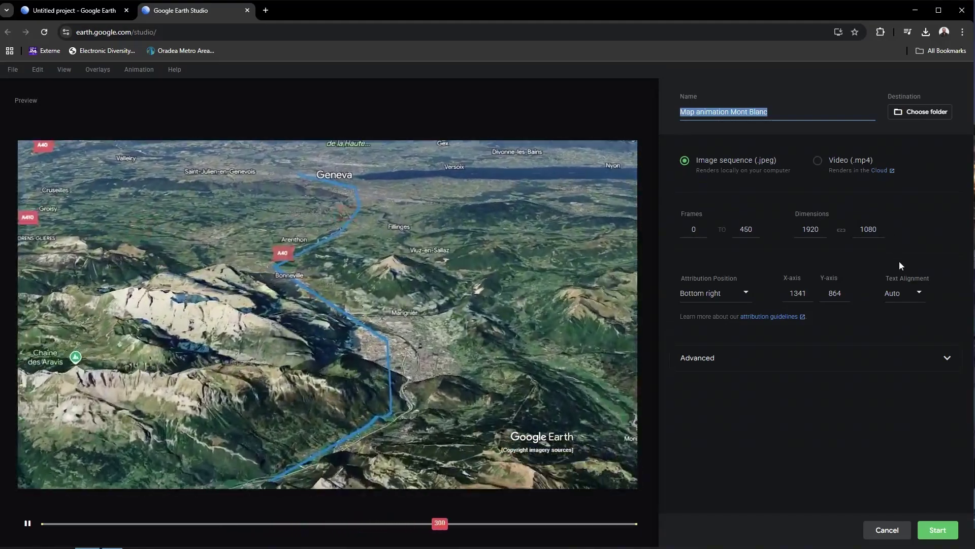
click(746, 294)
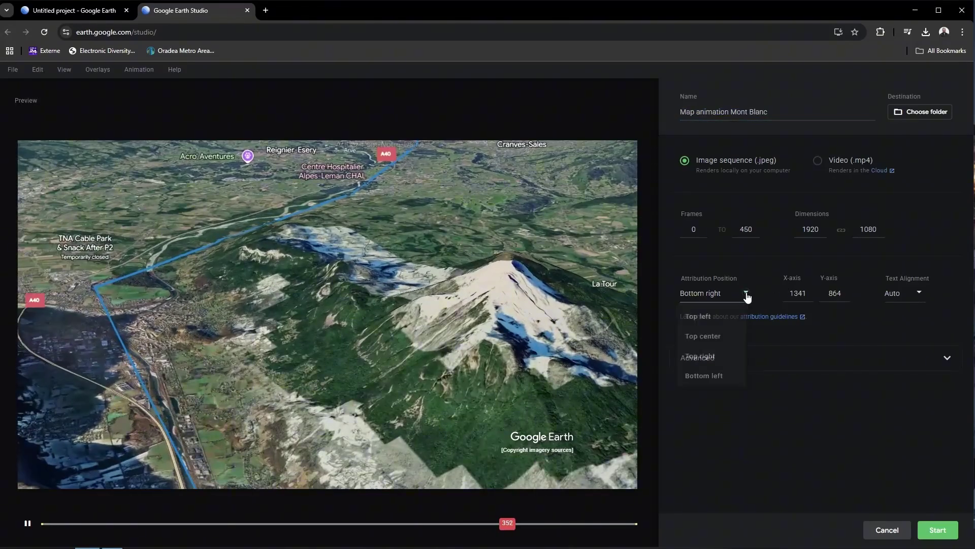
click(746, 297)
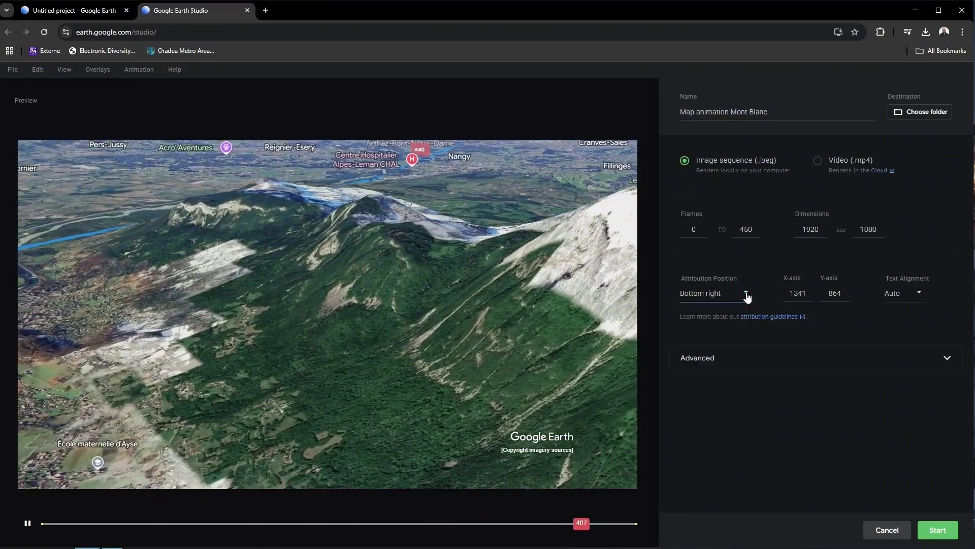
click(747, 295)
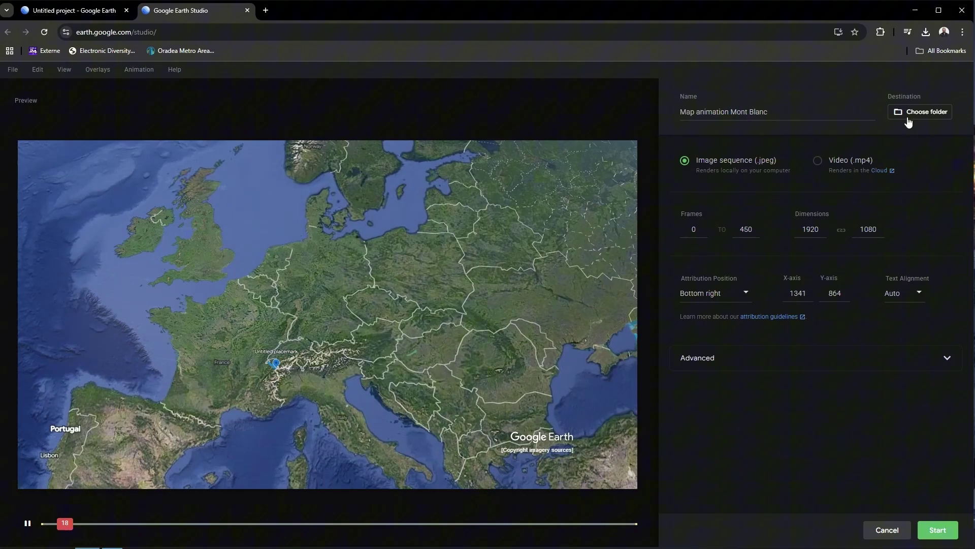
Save the frames to the Animation map folder and render the JPEG sequence through frame 450
click(909, 112)
click(114, 90)
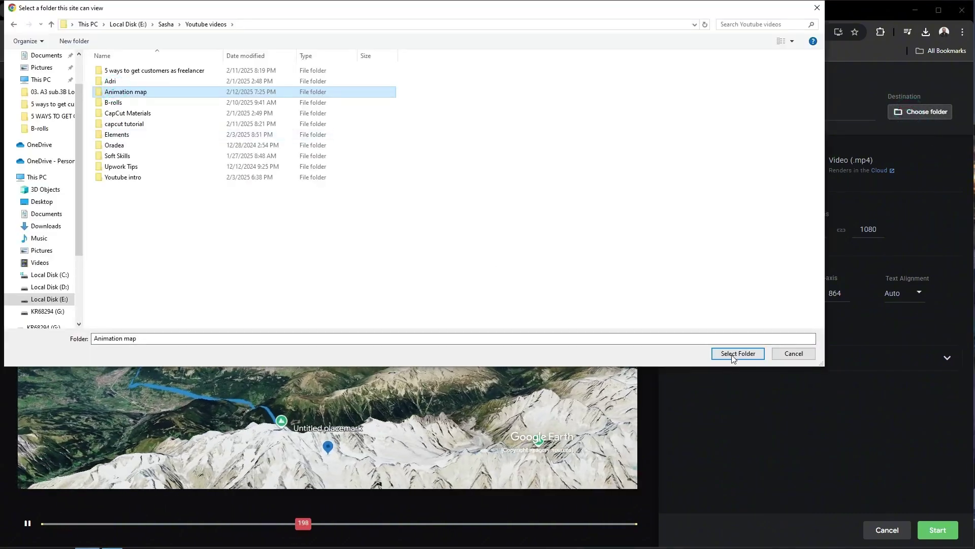
click(738, 354)
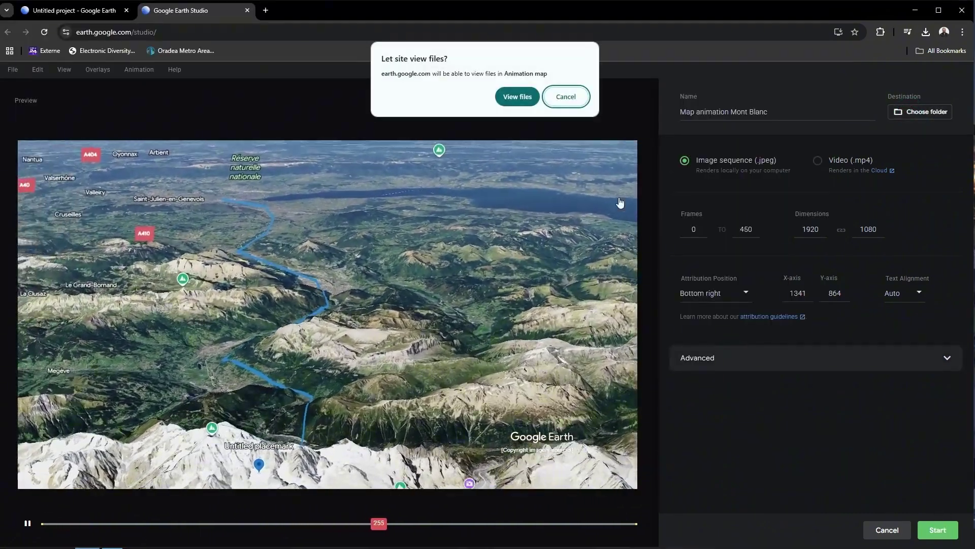
click(517, 97)
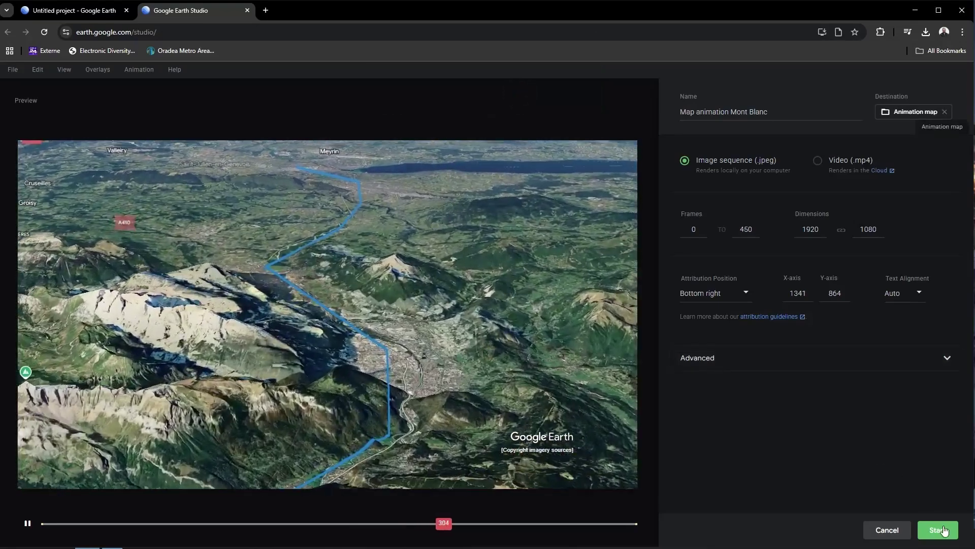
click(943, 530)
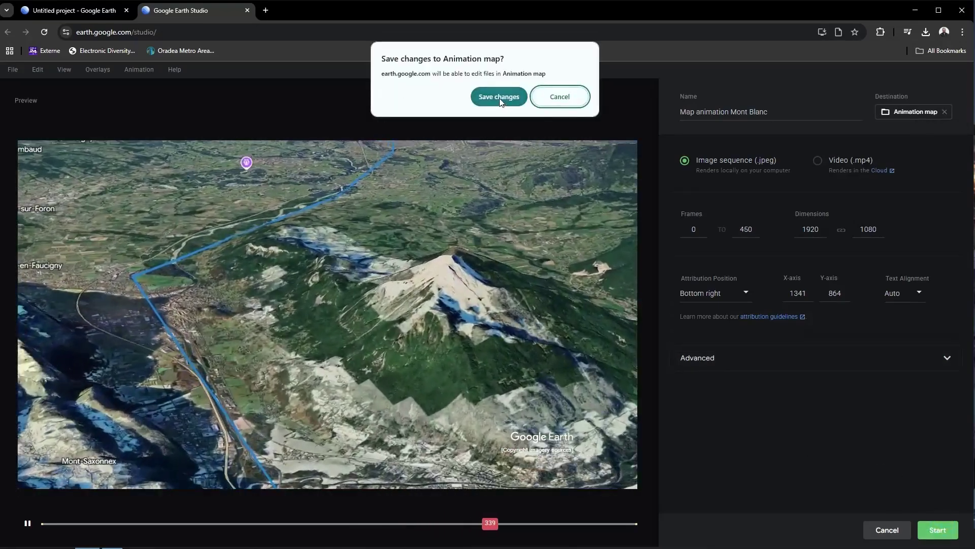
click(499, 97)
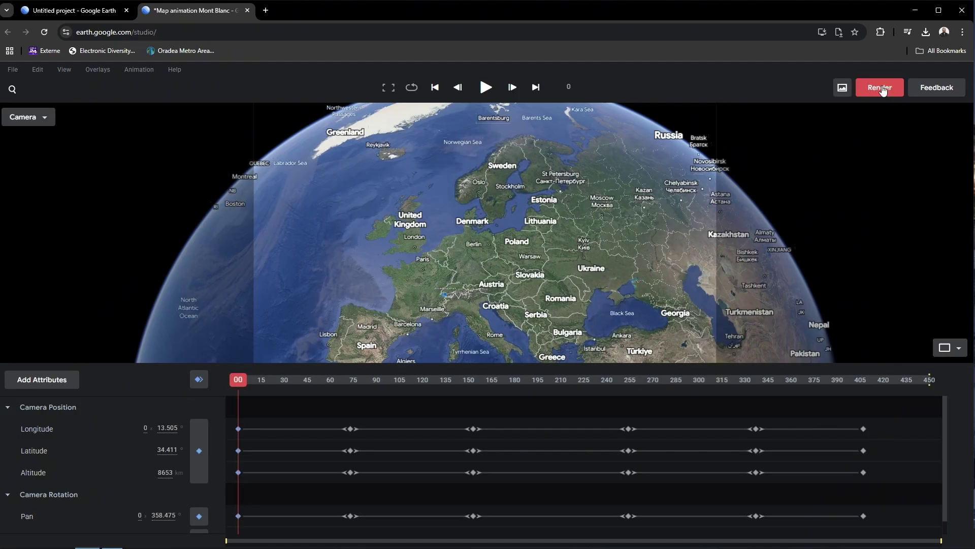
Reopen the render settings and switch the output to cloud-rendered Video (.mp4)
click(882, 88)
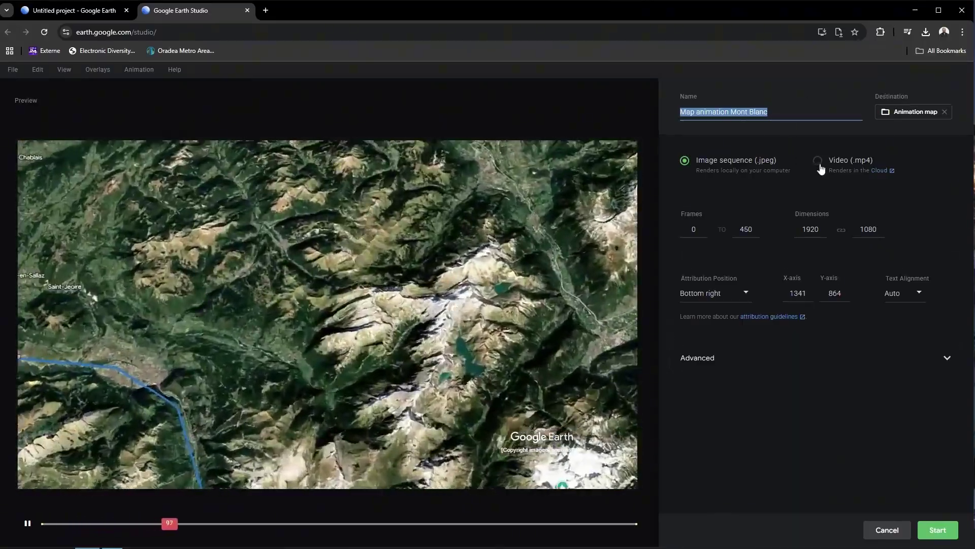
click(818, 161)
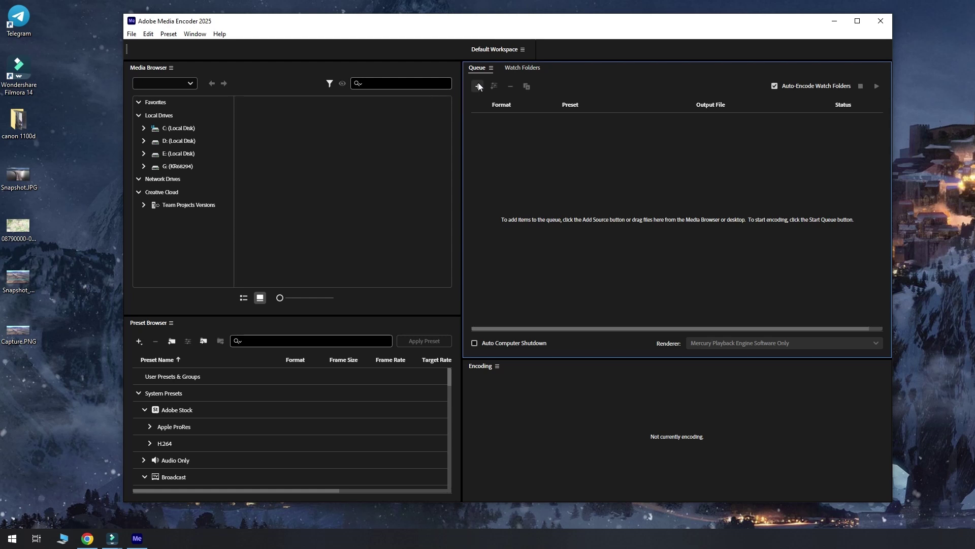
Queue the first JPEG in Animation map > Map animation Mont Blanc > footage as a frame sequence
click(479, 86)
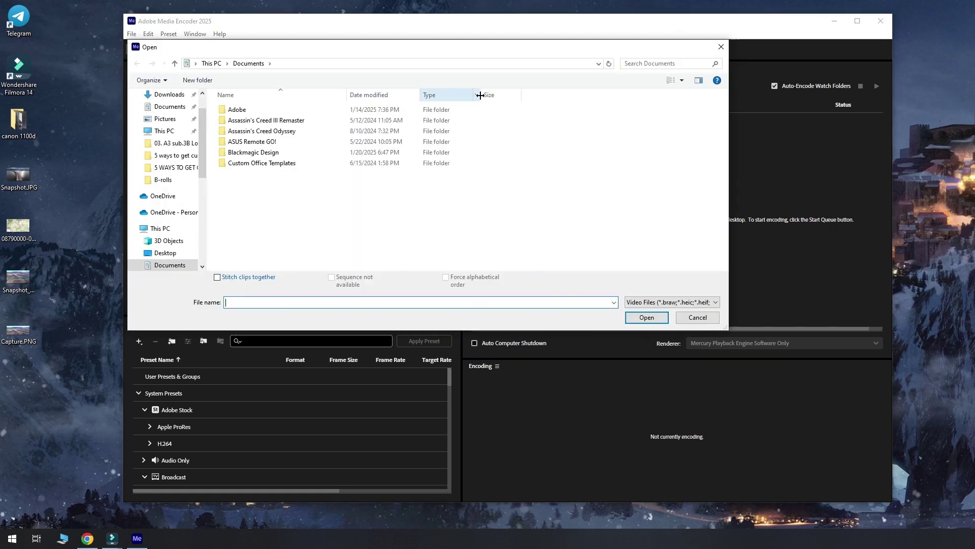
click(170, 167)
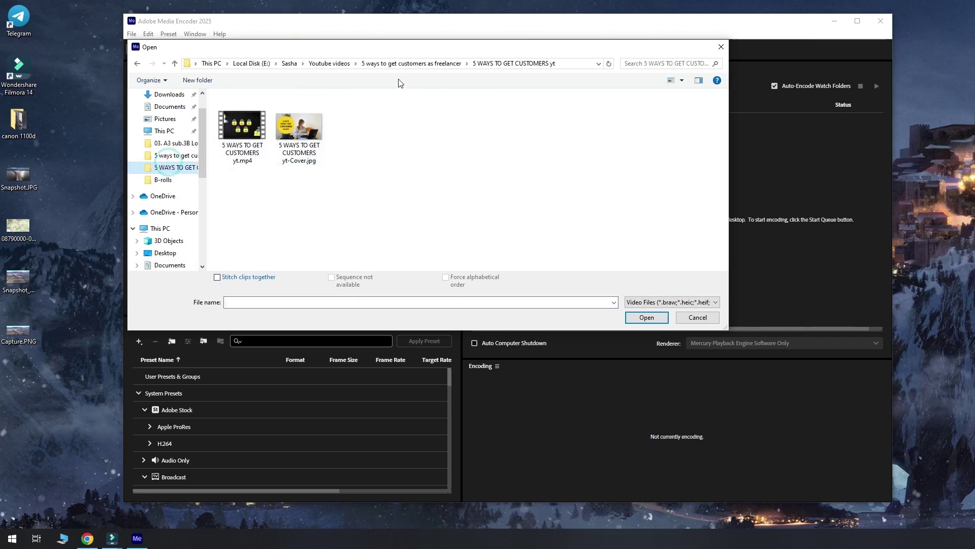
click(321, 64)
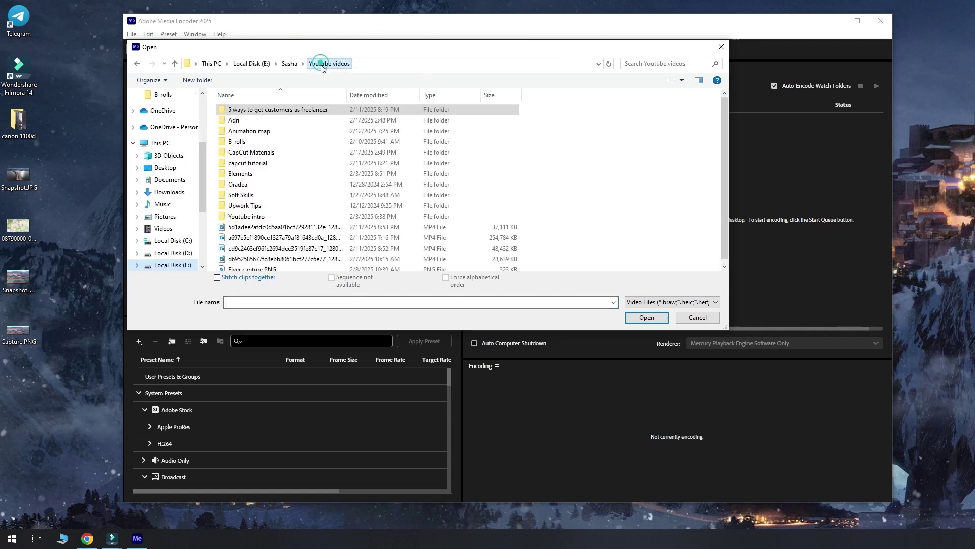
double_click(235, 131)
double_click(238, 110)
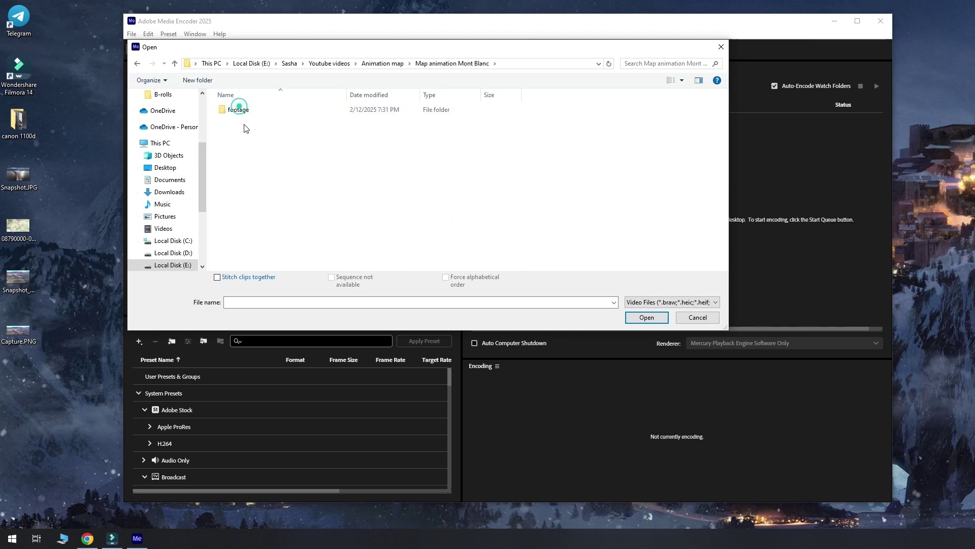
double_click(238, 111)
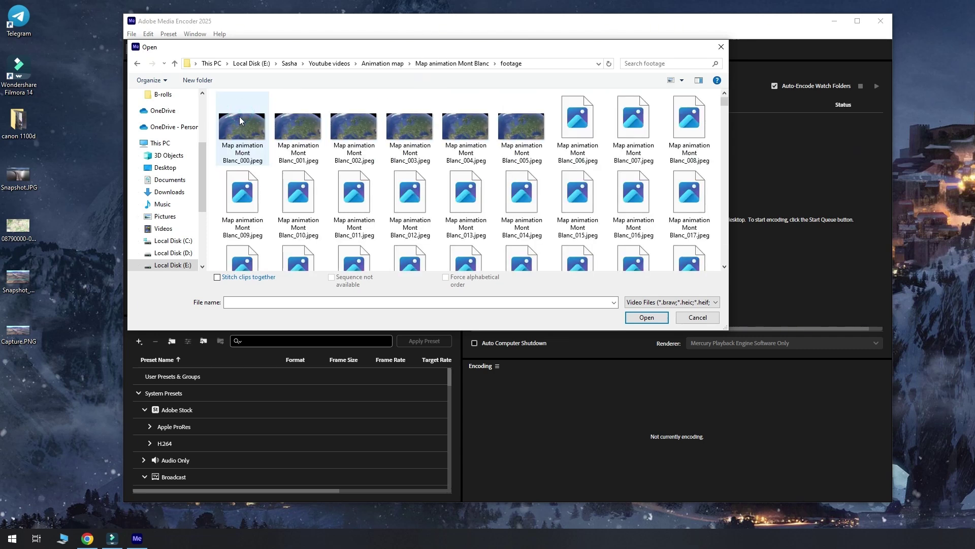
click(230, 120)
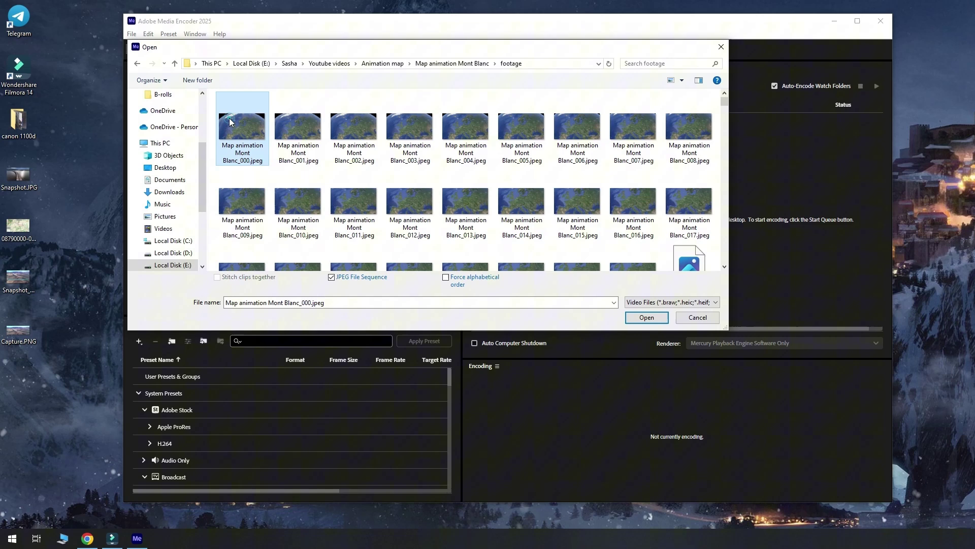
click(647, 317)
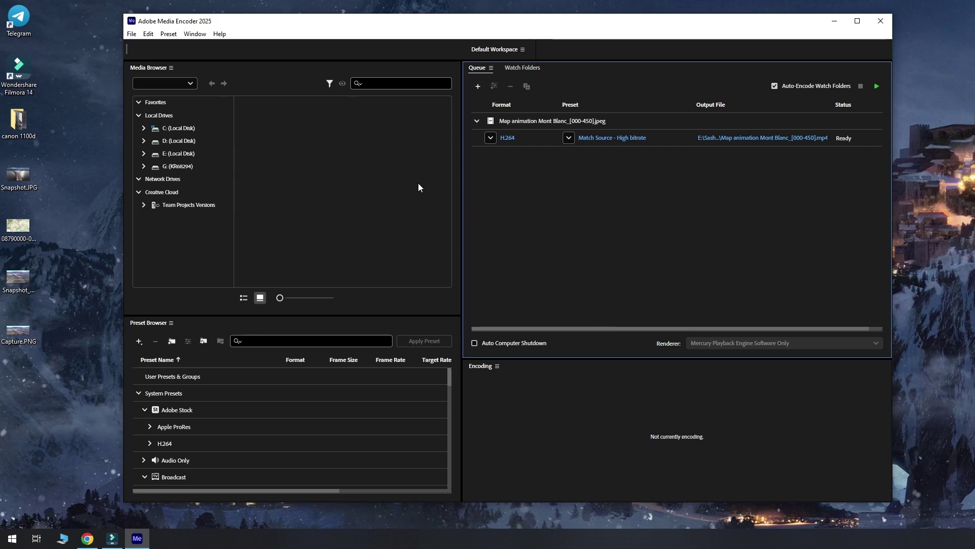
click(489, 139)
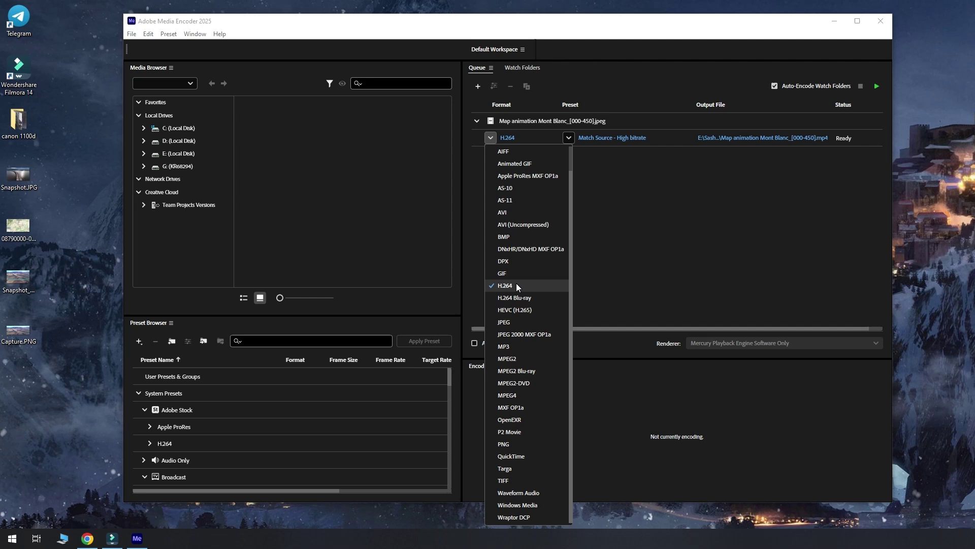
click(714, 220)
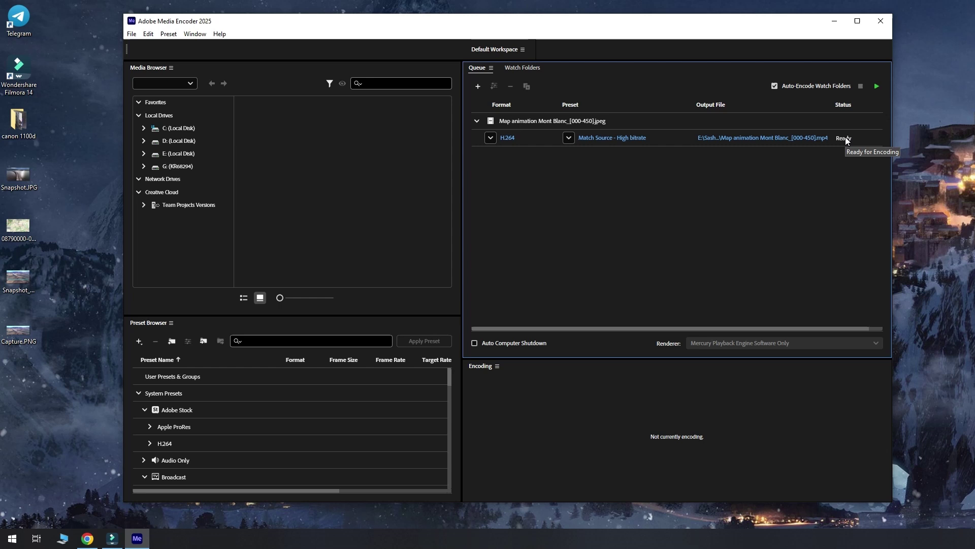
Start the queue to encode the Map animation Mont Blanc [000-450] job to H.264 MP4
click(877, 87)
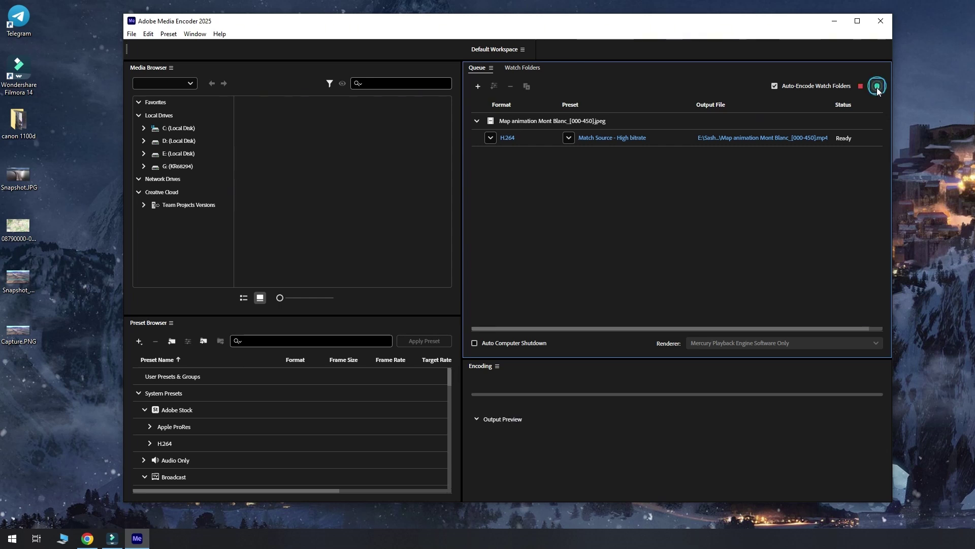